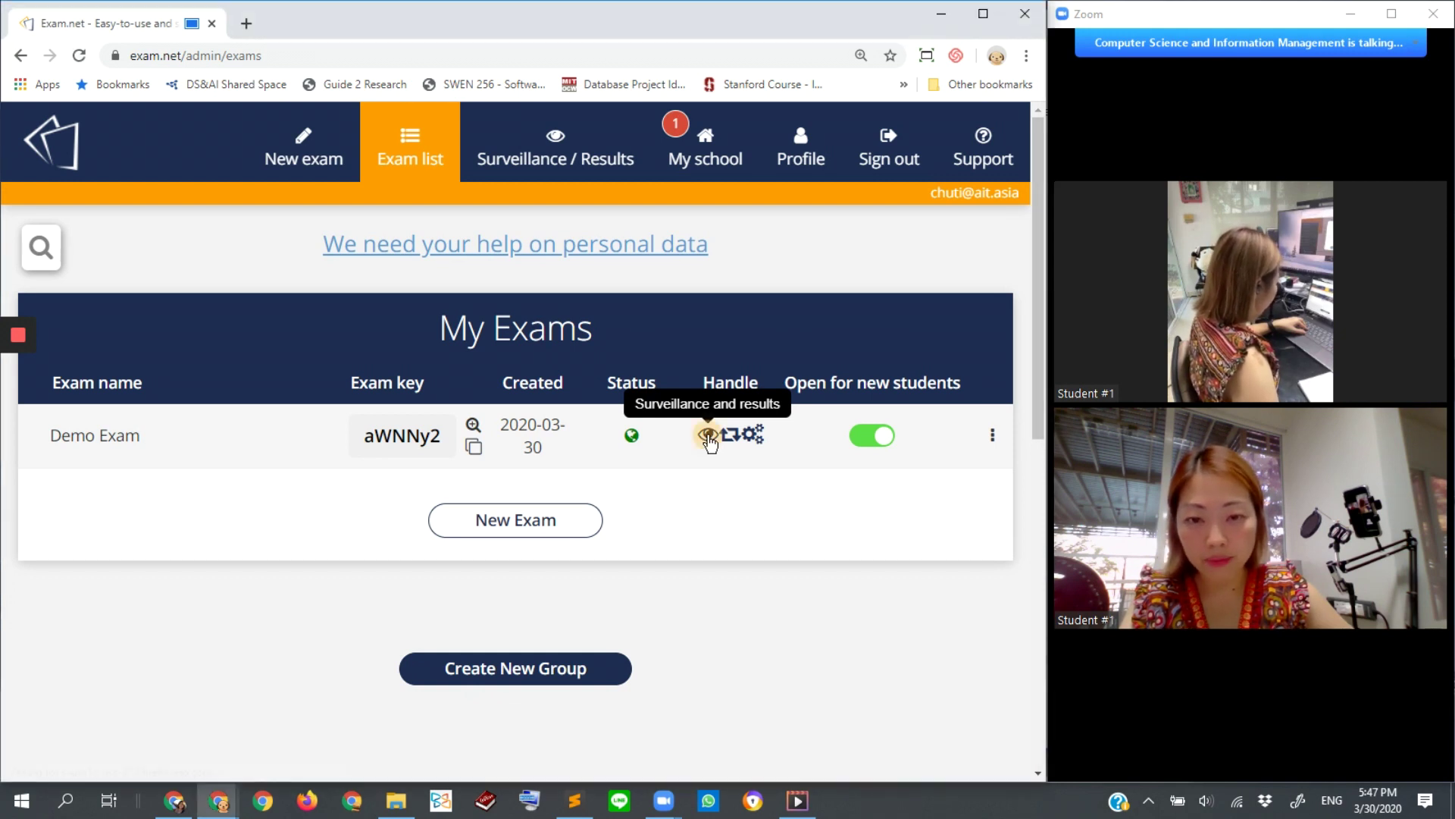
- Open Demo Exam's surveillance and results view: 2 started, 0 submitted, 2 ongoing
left_click(708, 436)
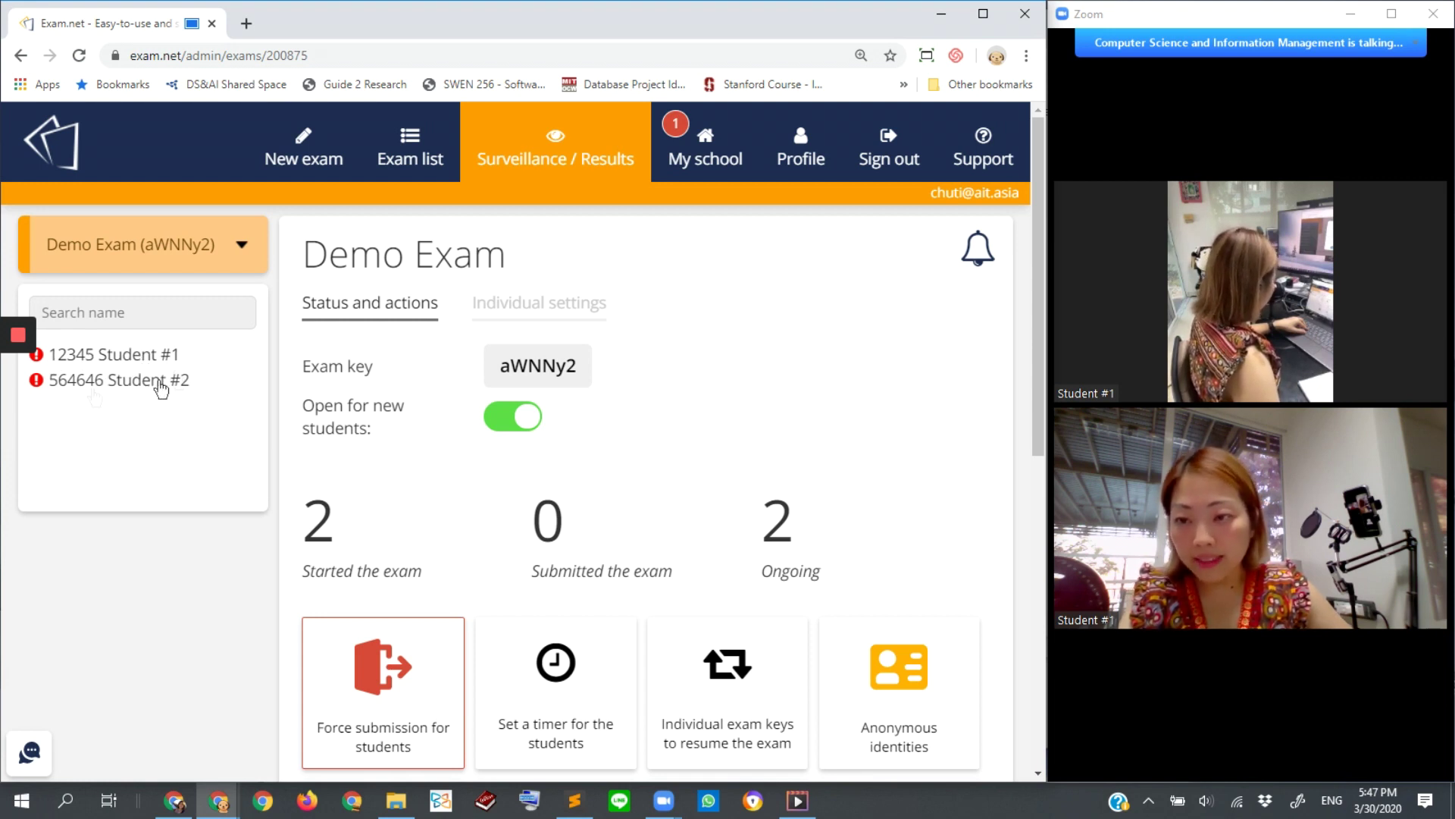
mouse_move(44, 364)
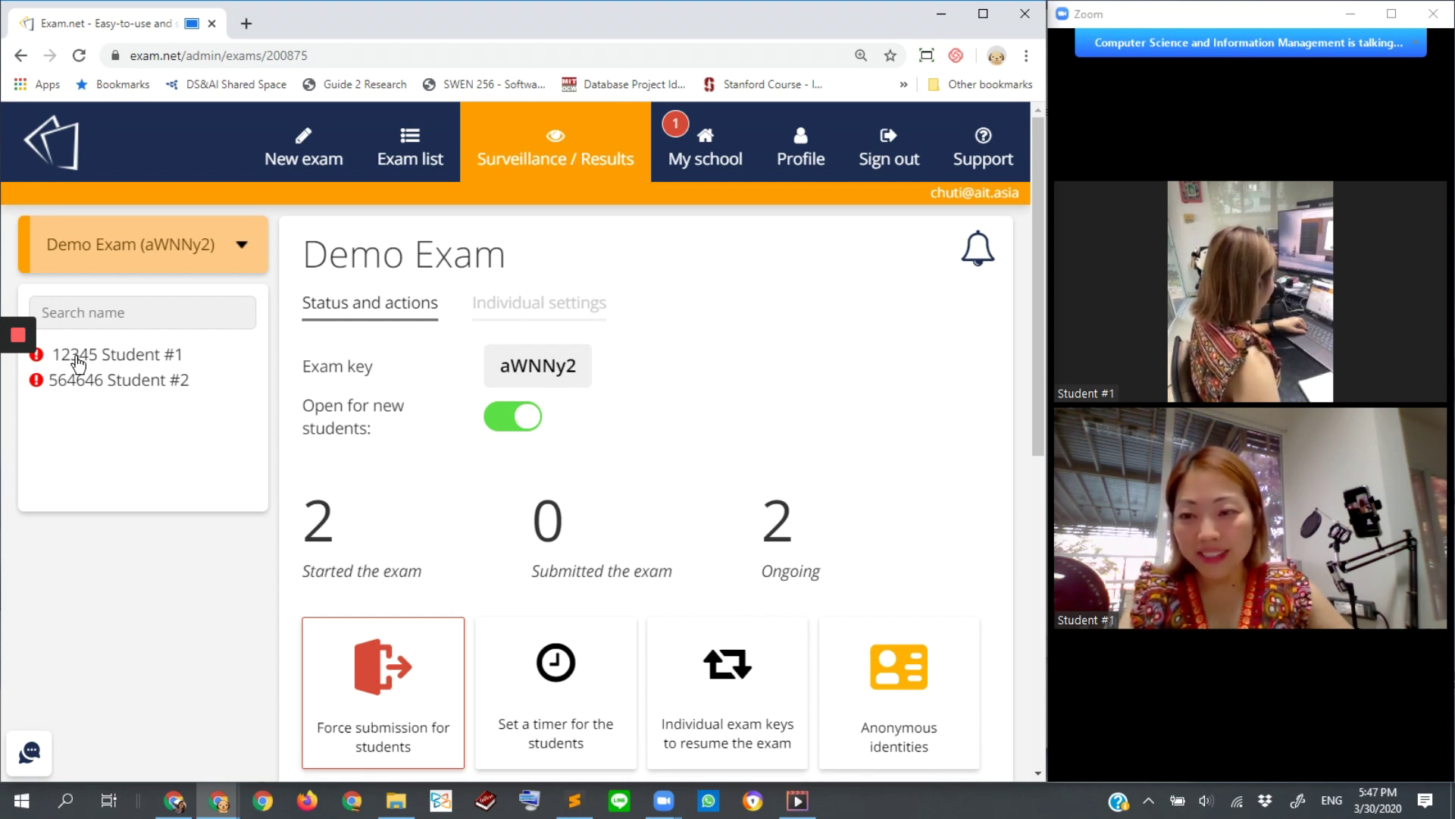
- Review Student #1's lost-focus event and the explanation message they wrote
left_click(144, 365)
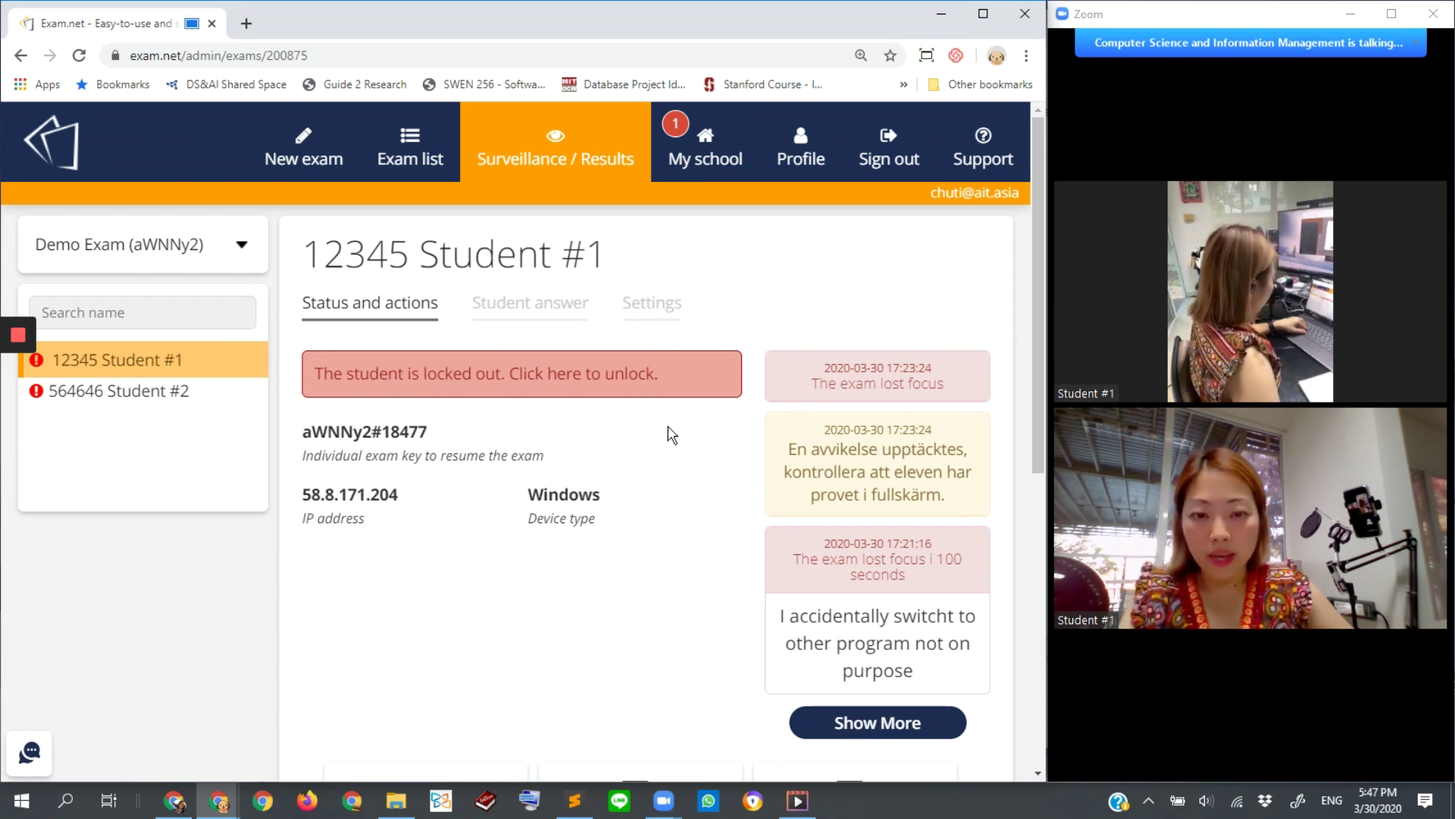
scroll(706, 497, "down", 1)
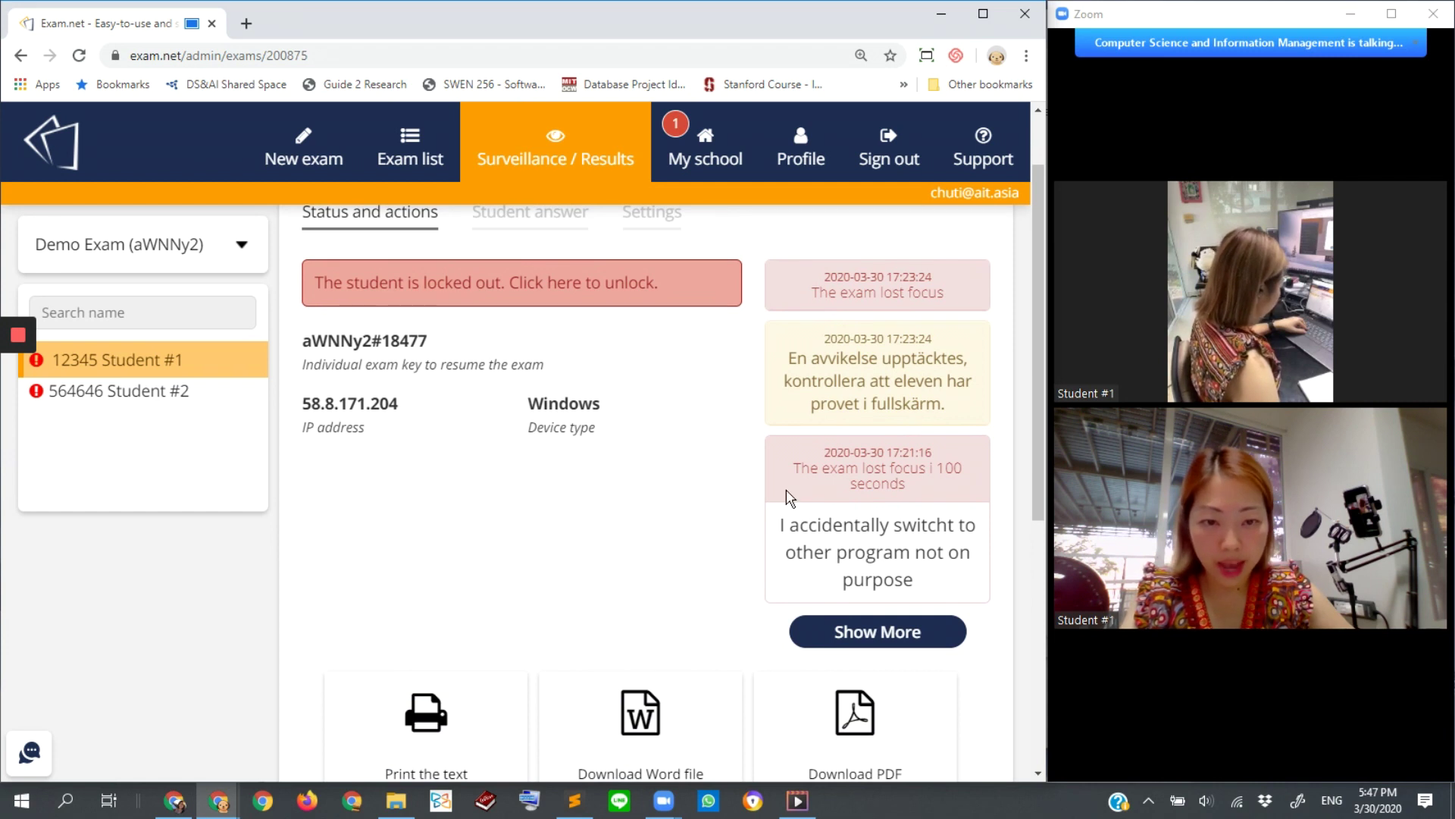
left_click_drag(808, 470, 961, 486)
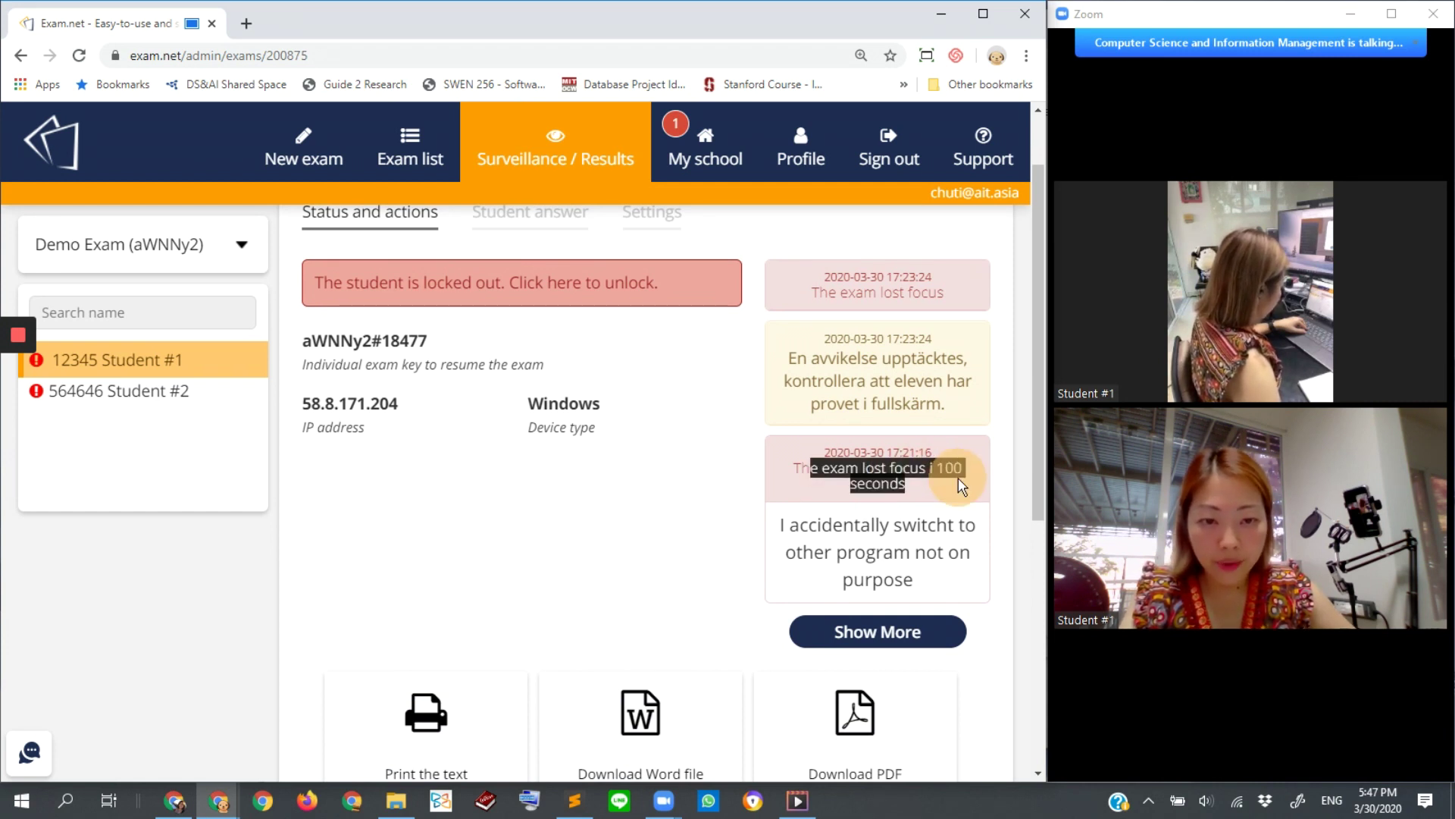
left_click(891, 497)
scroll(863, 445, "down", 1)
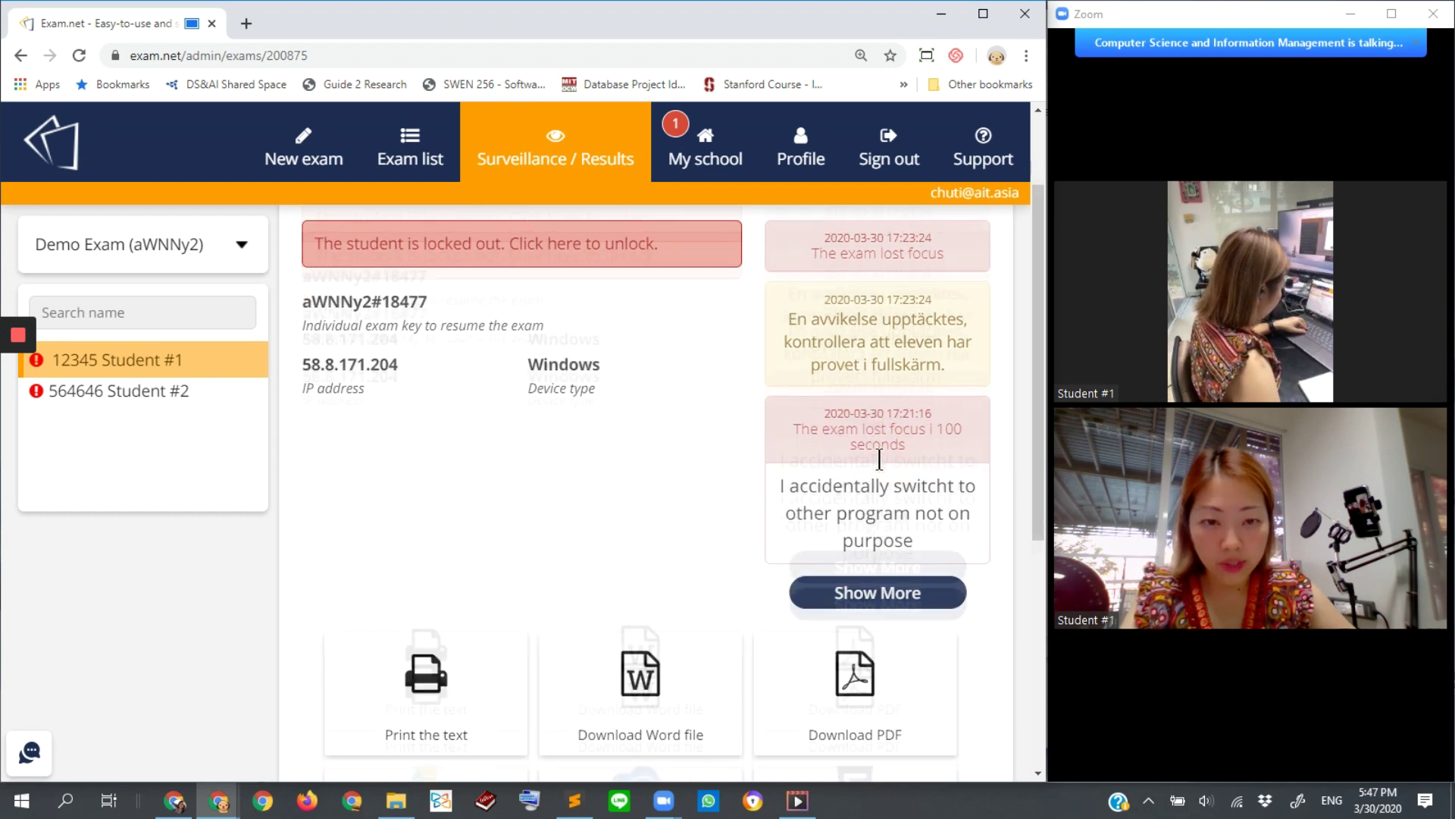
left_click_drag(783, 434, 917, 501)
left_click(920, 497)
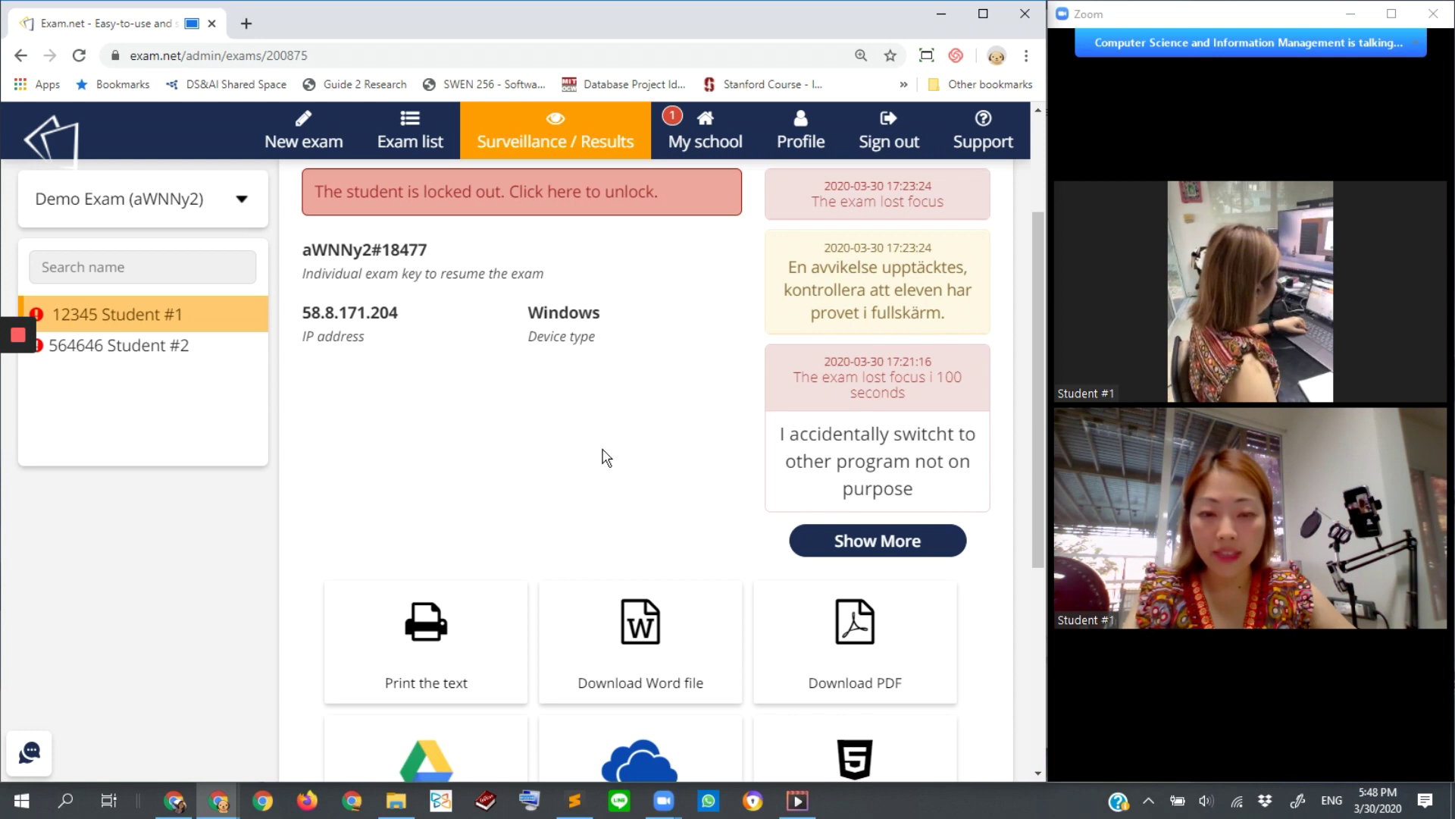
- Unlock Student #1 so they show as writing and connected again
scroll(604, 459, "down", 2)
scroll(605, 465, "up", 1)
scroll(604, 465, "up", 4)
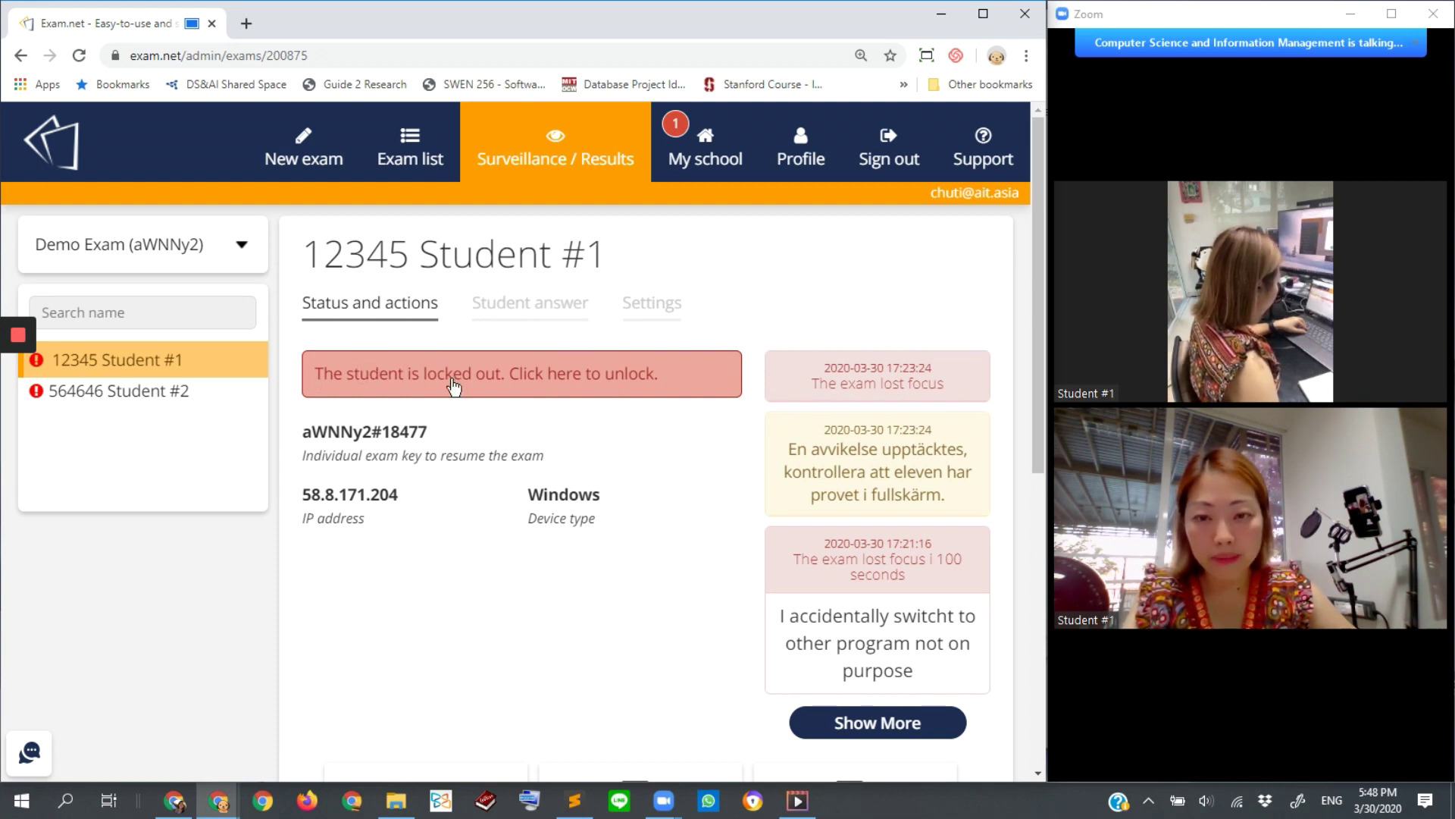
left_click(558, 375)
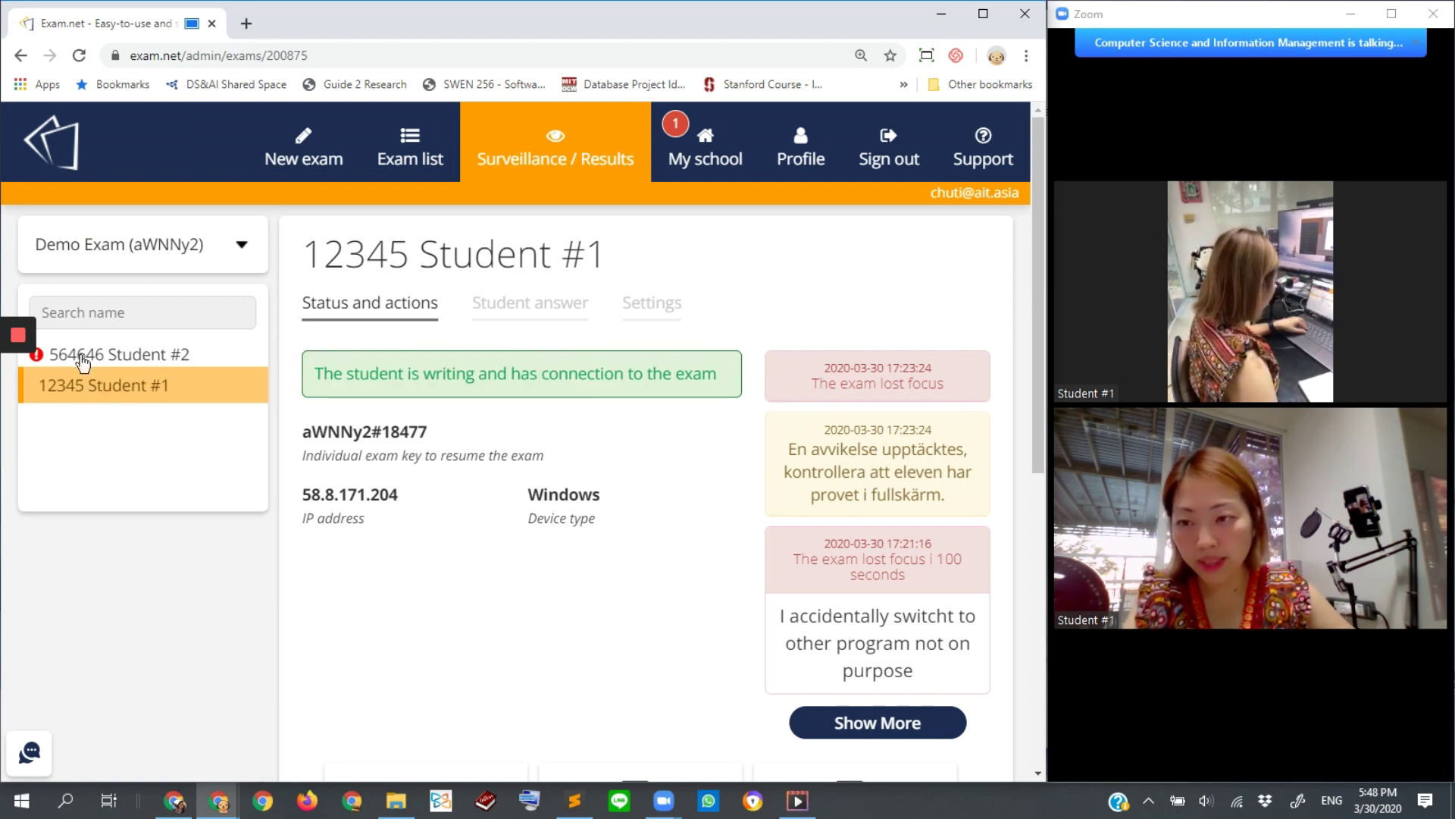
- Read Student #2's request about their internet dropping, then unlock them to resume writing
left_click(134, 365)
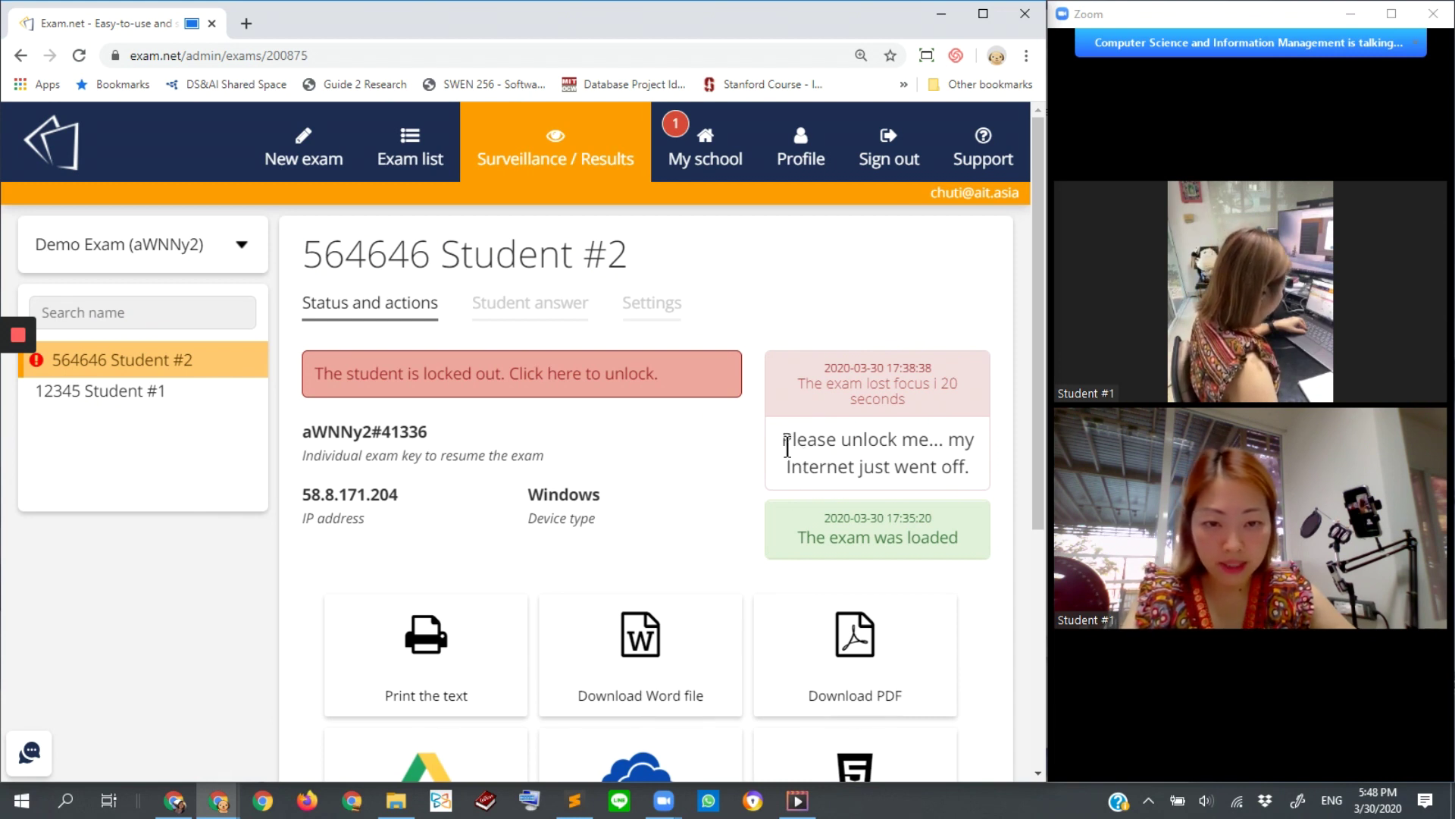
left_click_drag(785, 440, 975, 471)
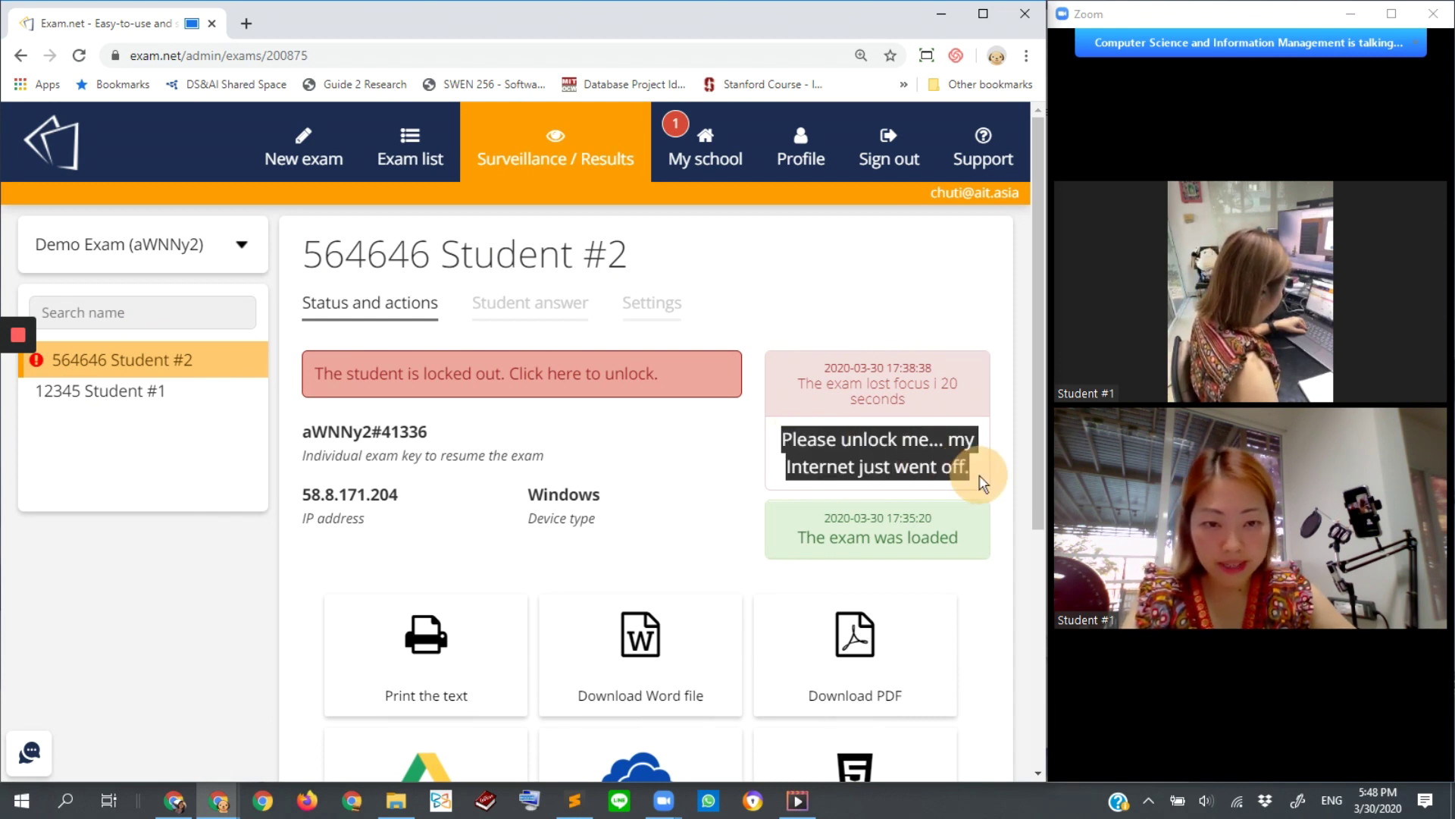
left_click(547, 376)
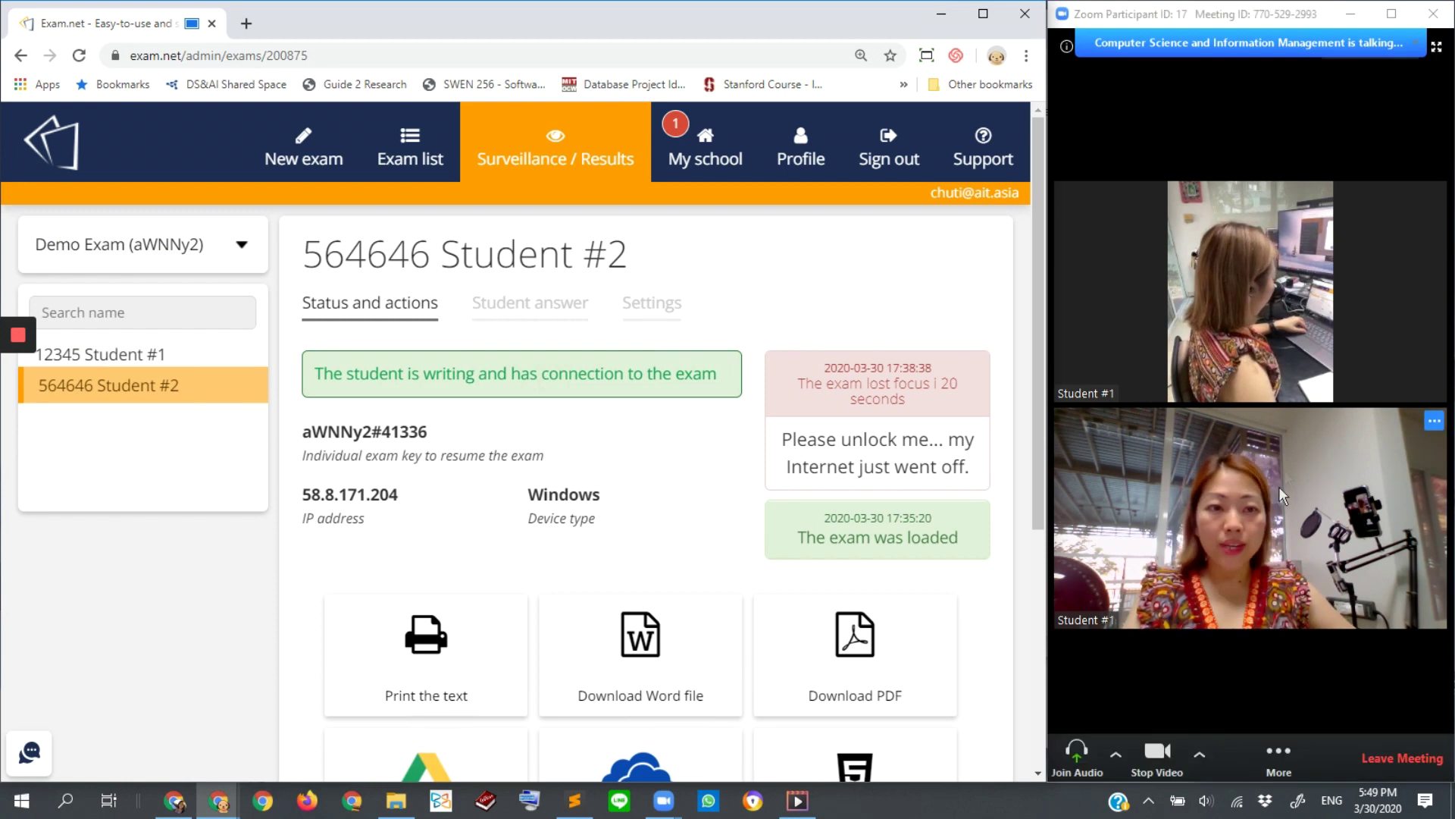
mouse_move(1312, 458)
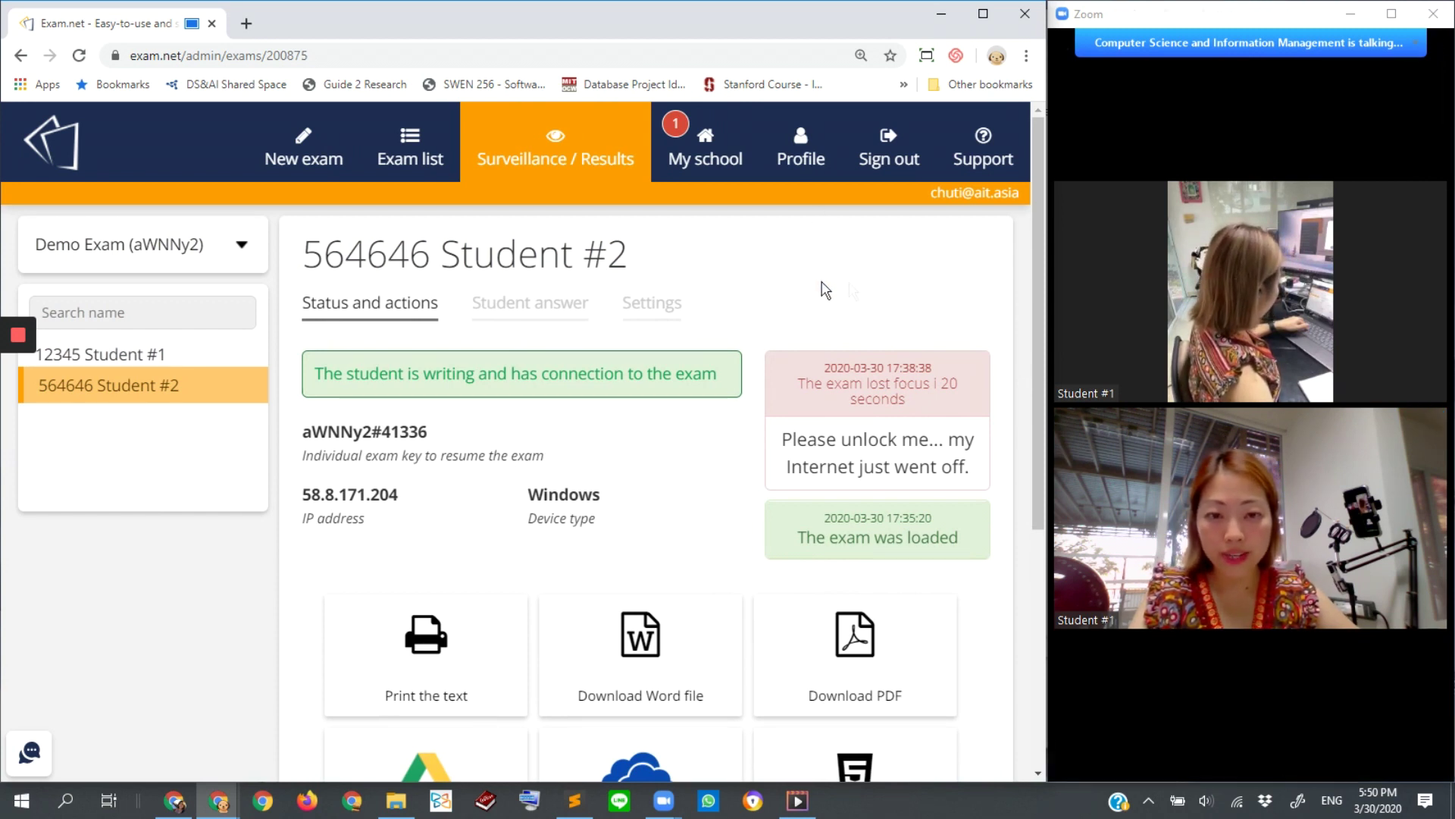
scroll(945, 281, "down", 4)
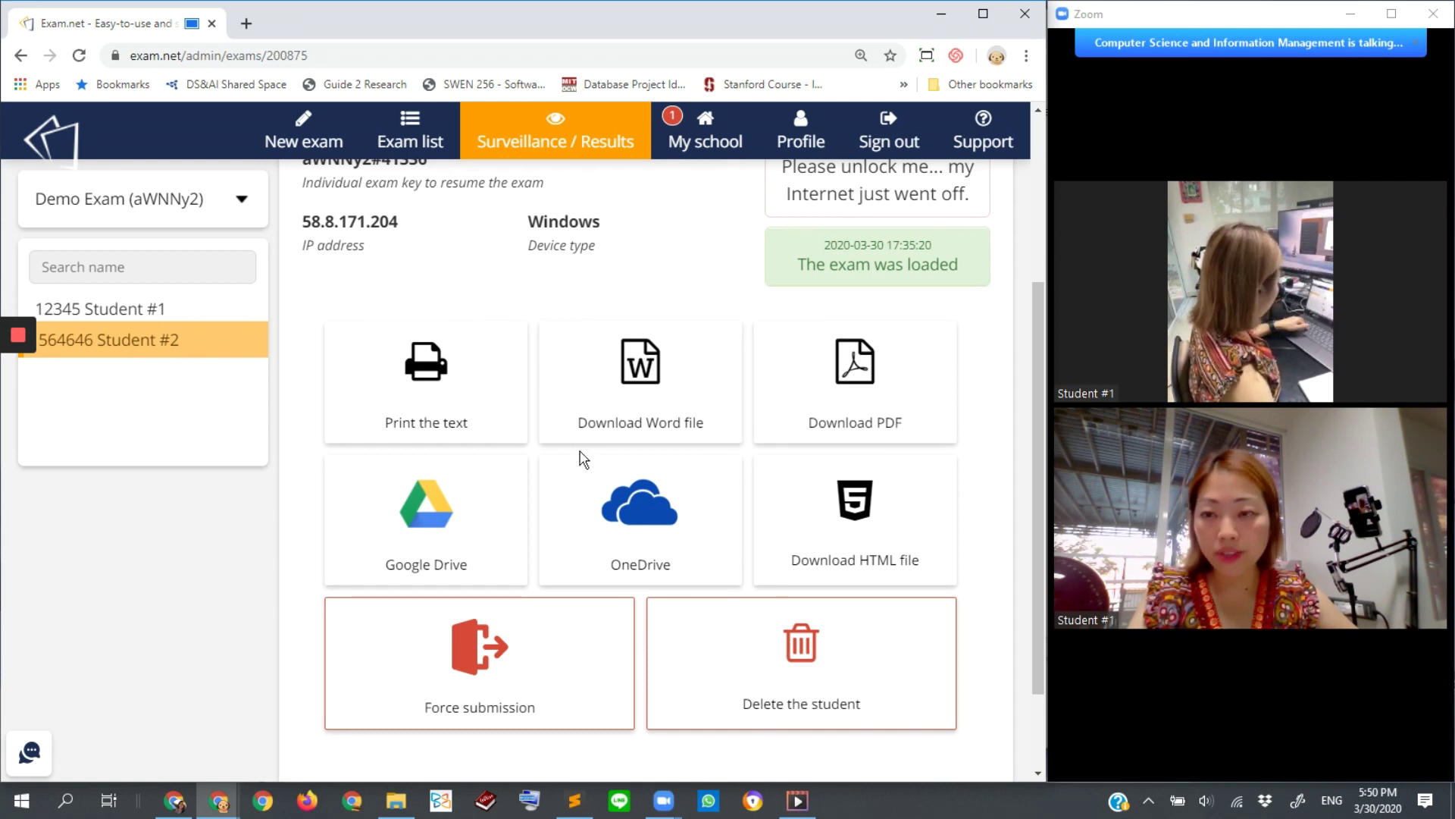
scroll(424, 439, "up", 3)
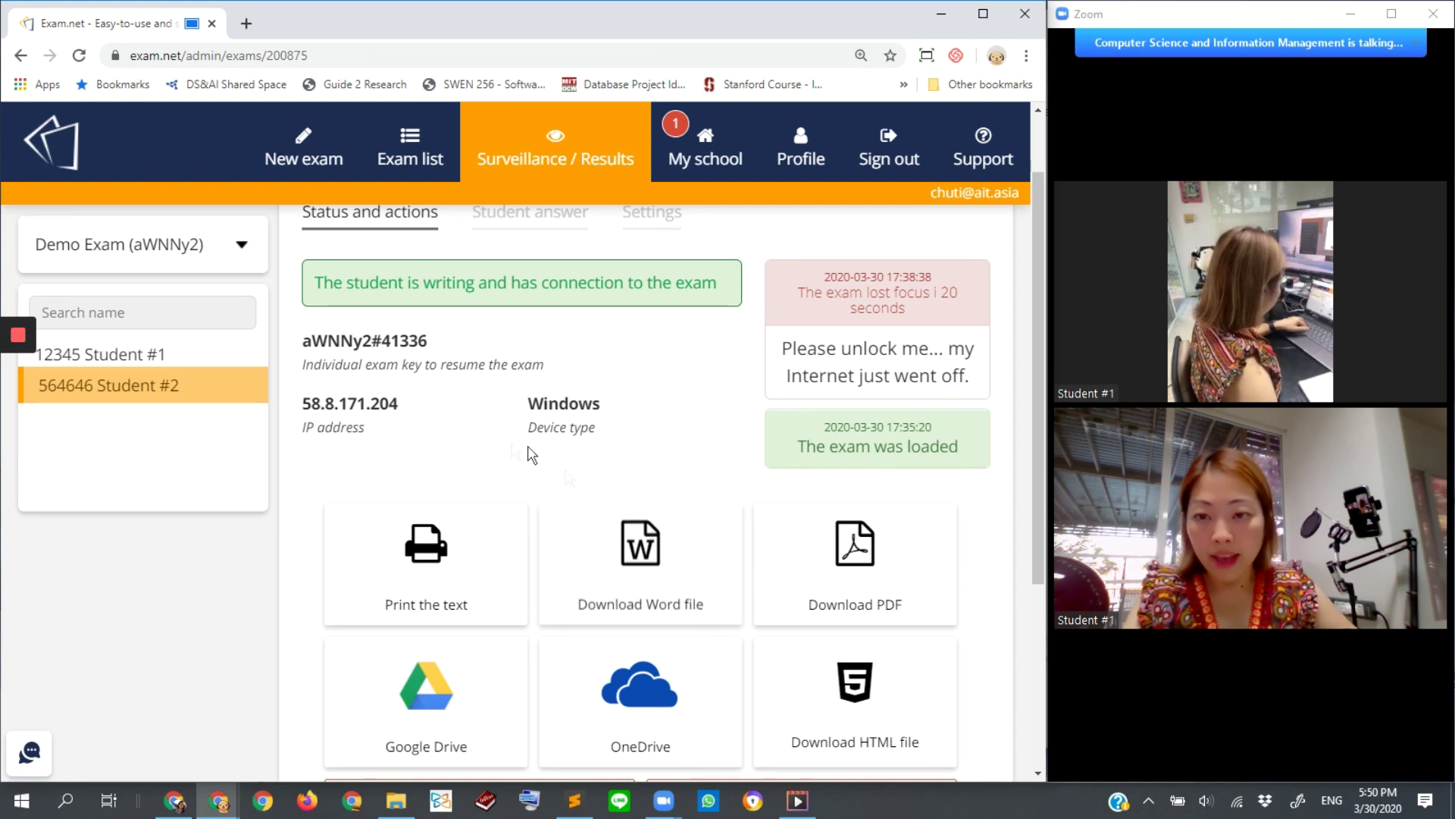
left_click(125, 356)
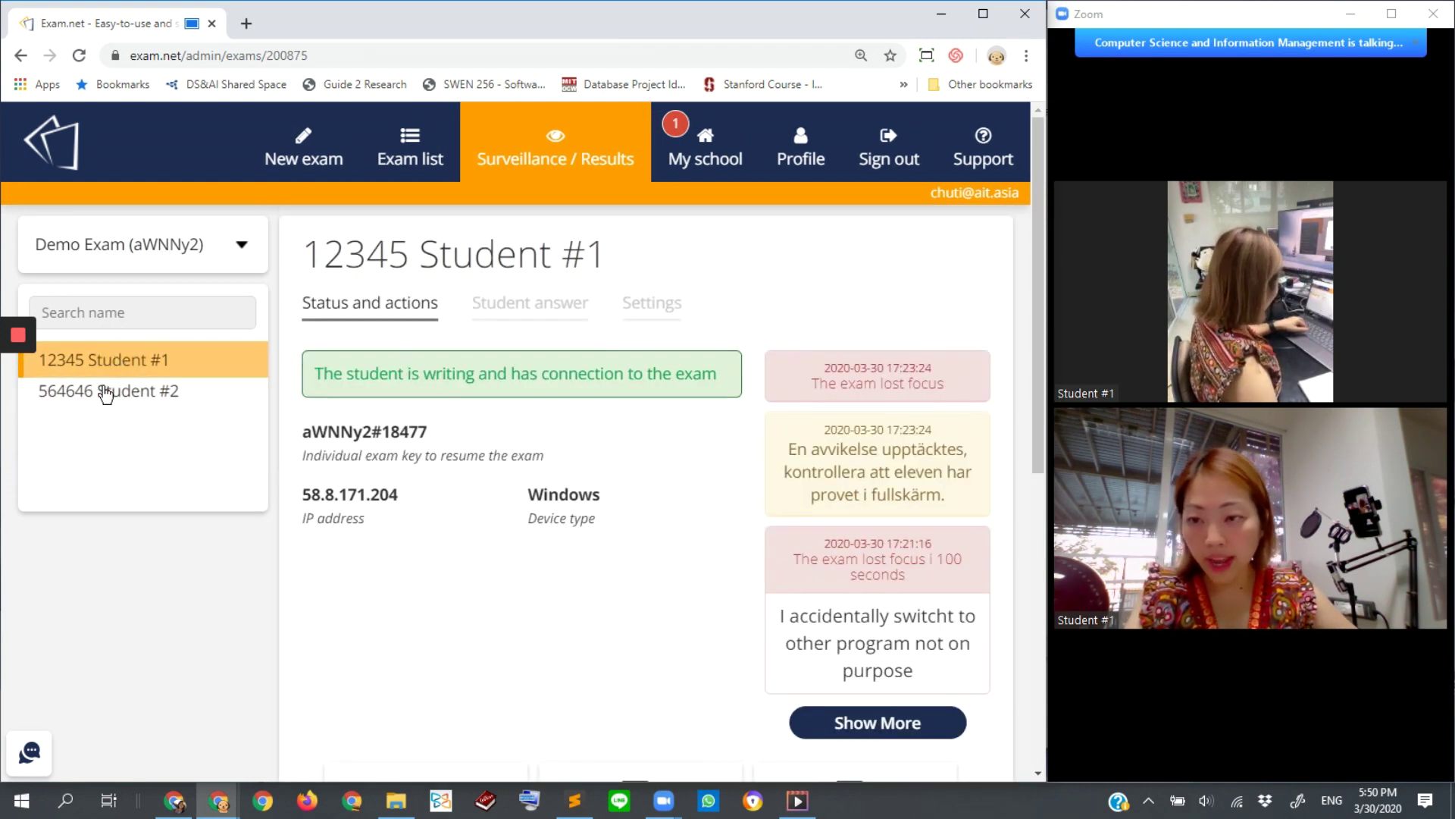
left_click(105, 392)
left_click(116, 357)
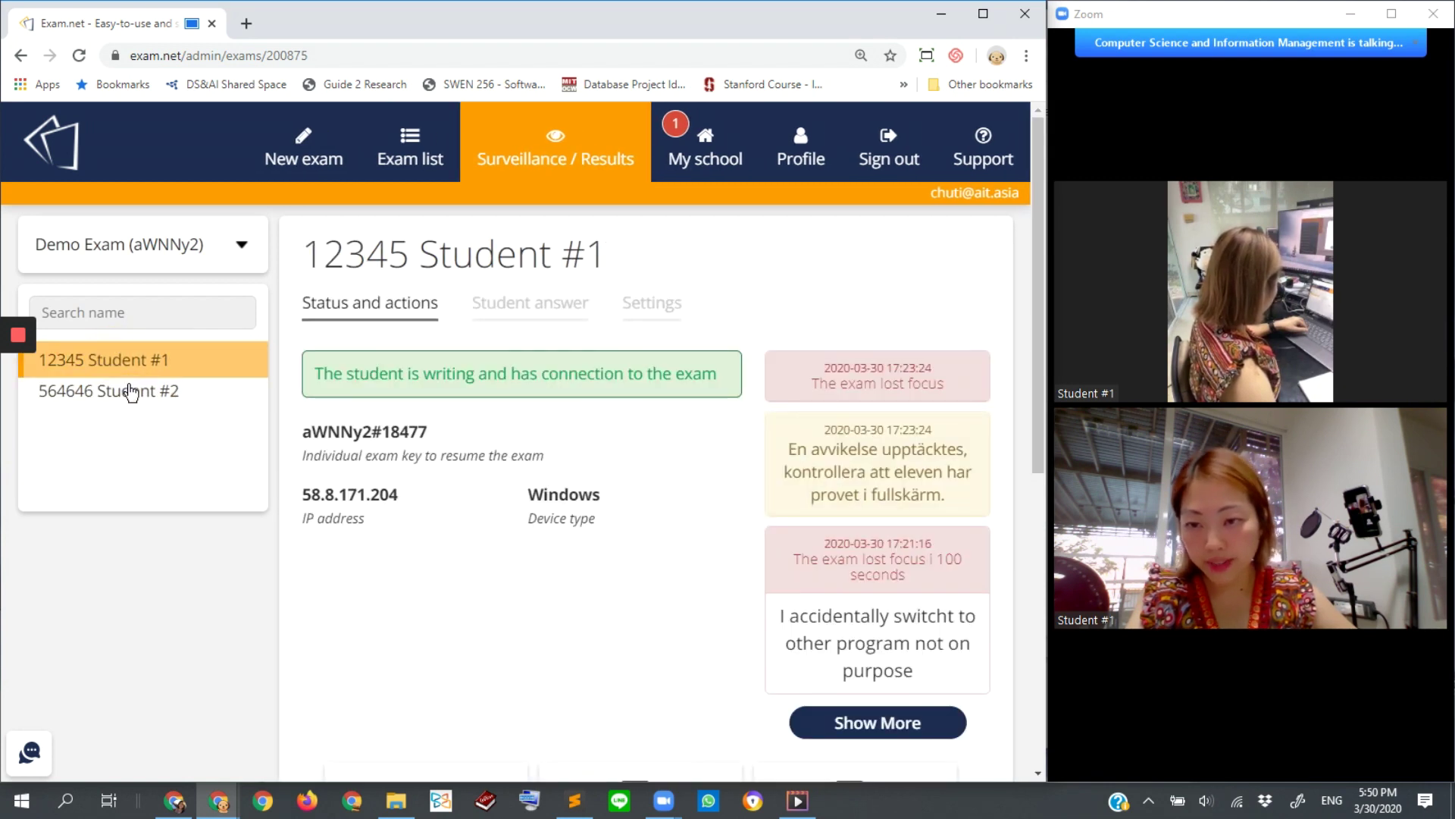
left_click(131, 392)
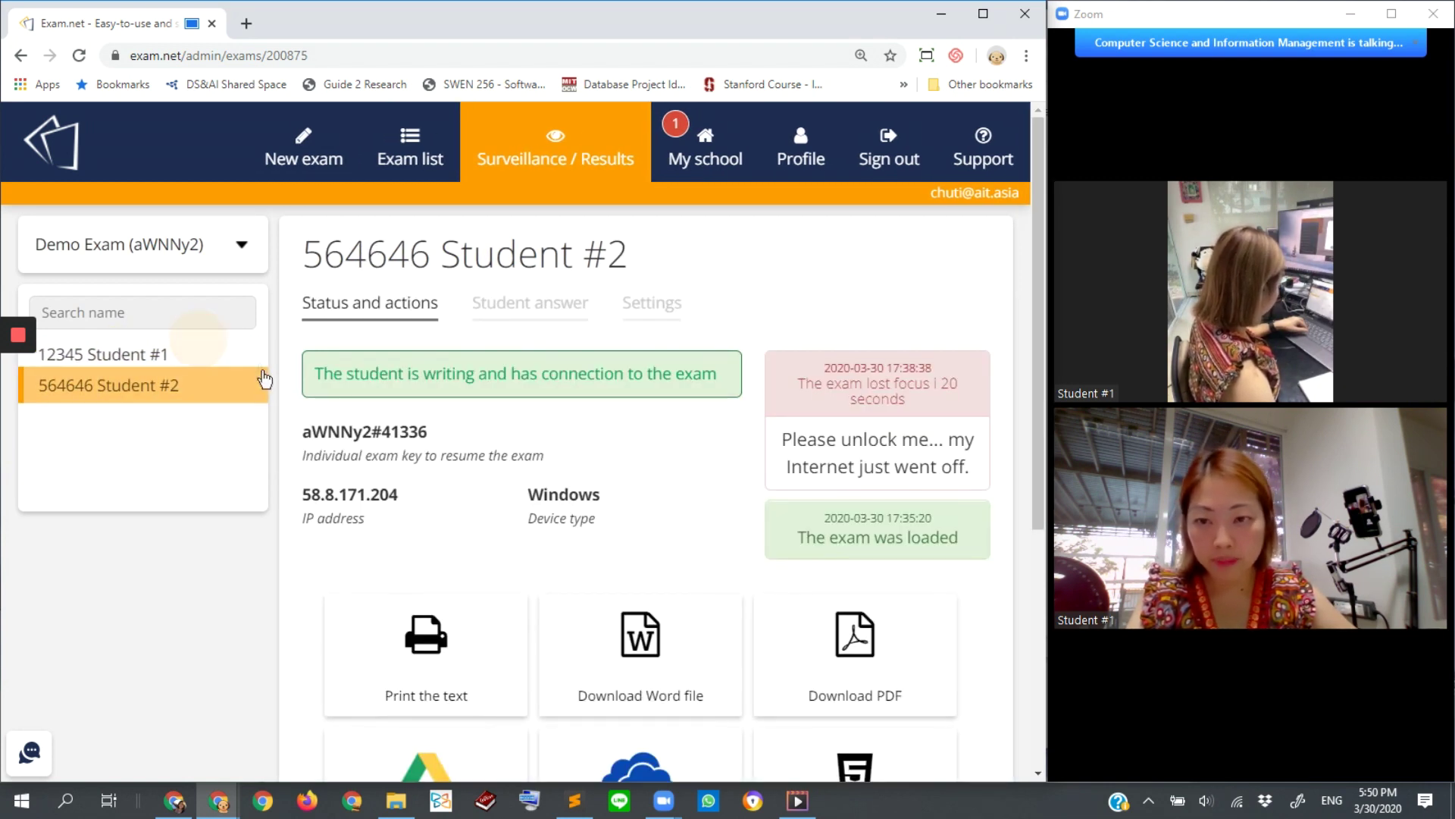
left_click(175, 353)
scroll(390, 432, "down", 1)
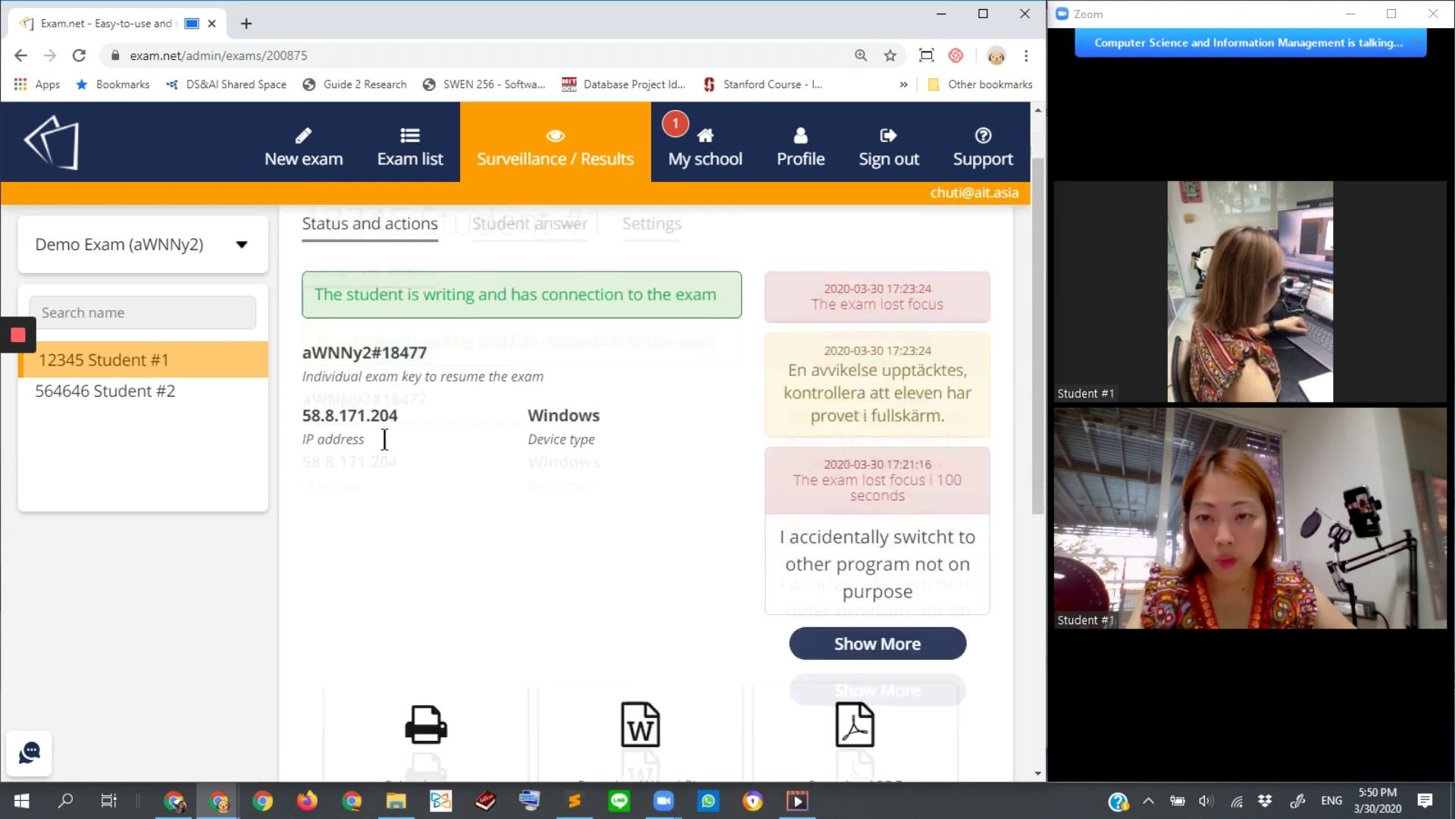
left_click(155, 368)
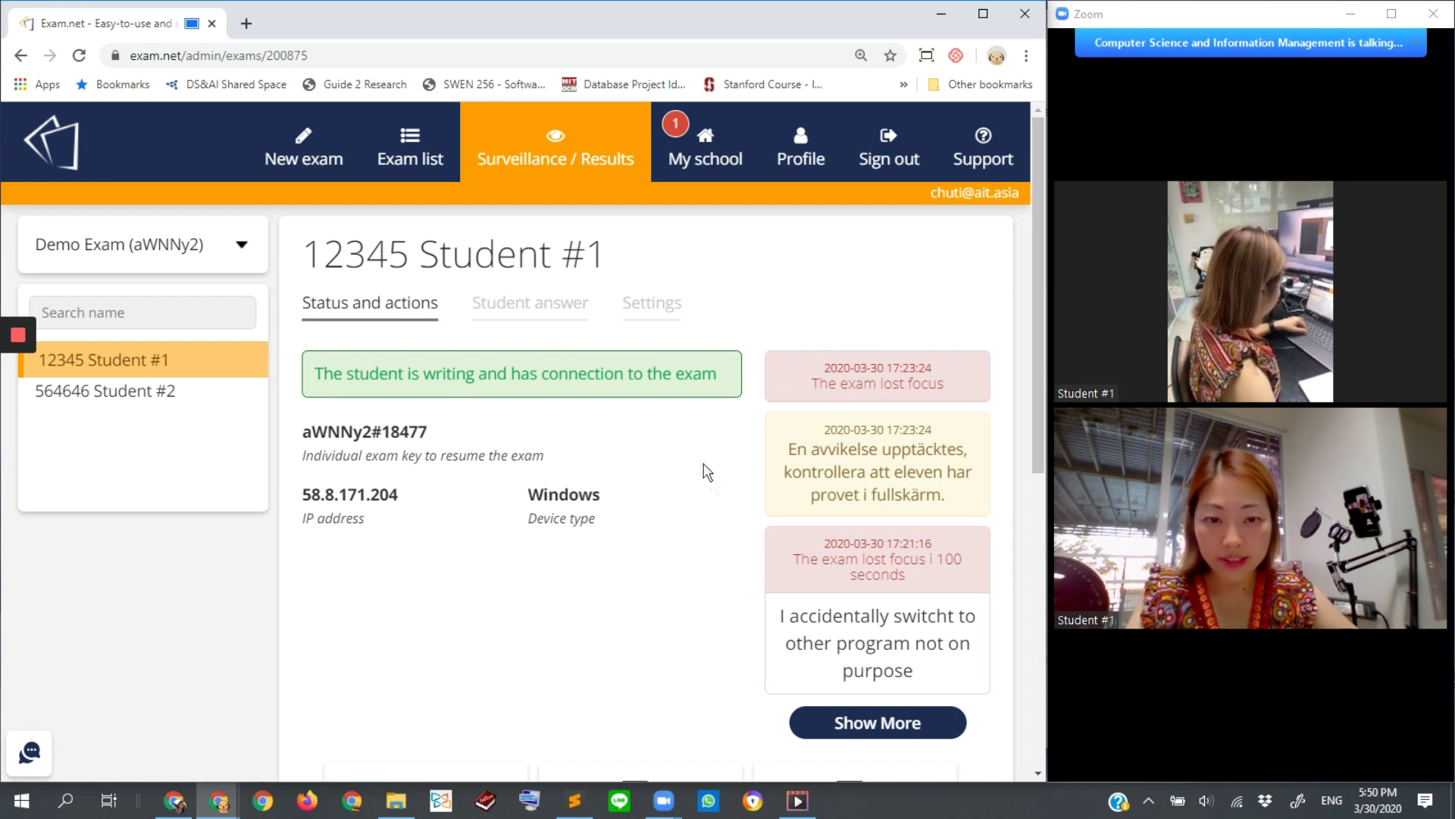
scroll(680, 514, "down", 1)
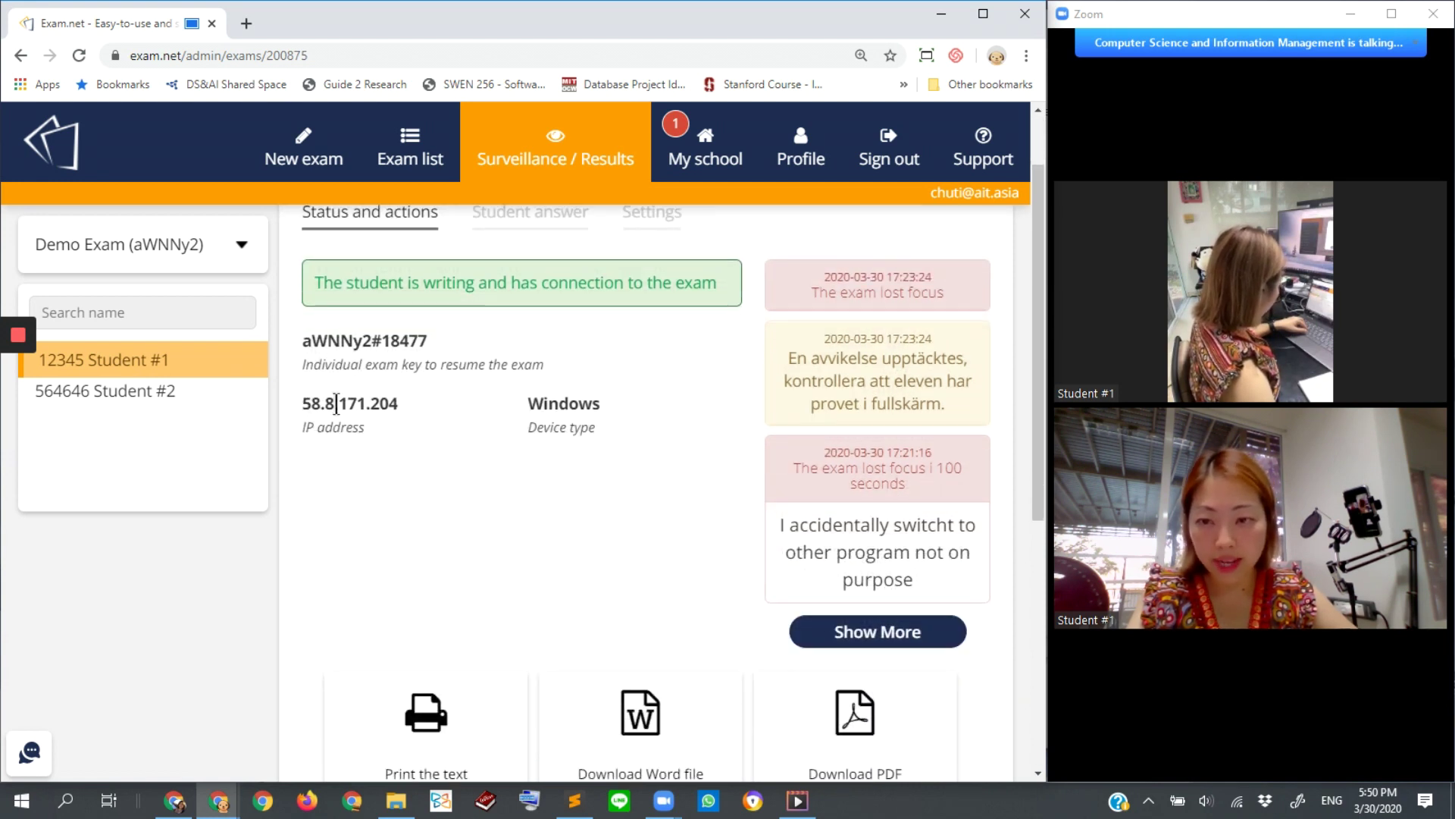
left_click_drag(363, 409, 388, 413)
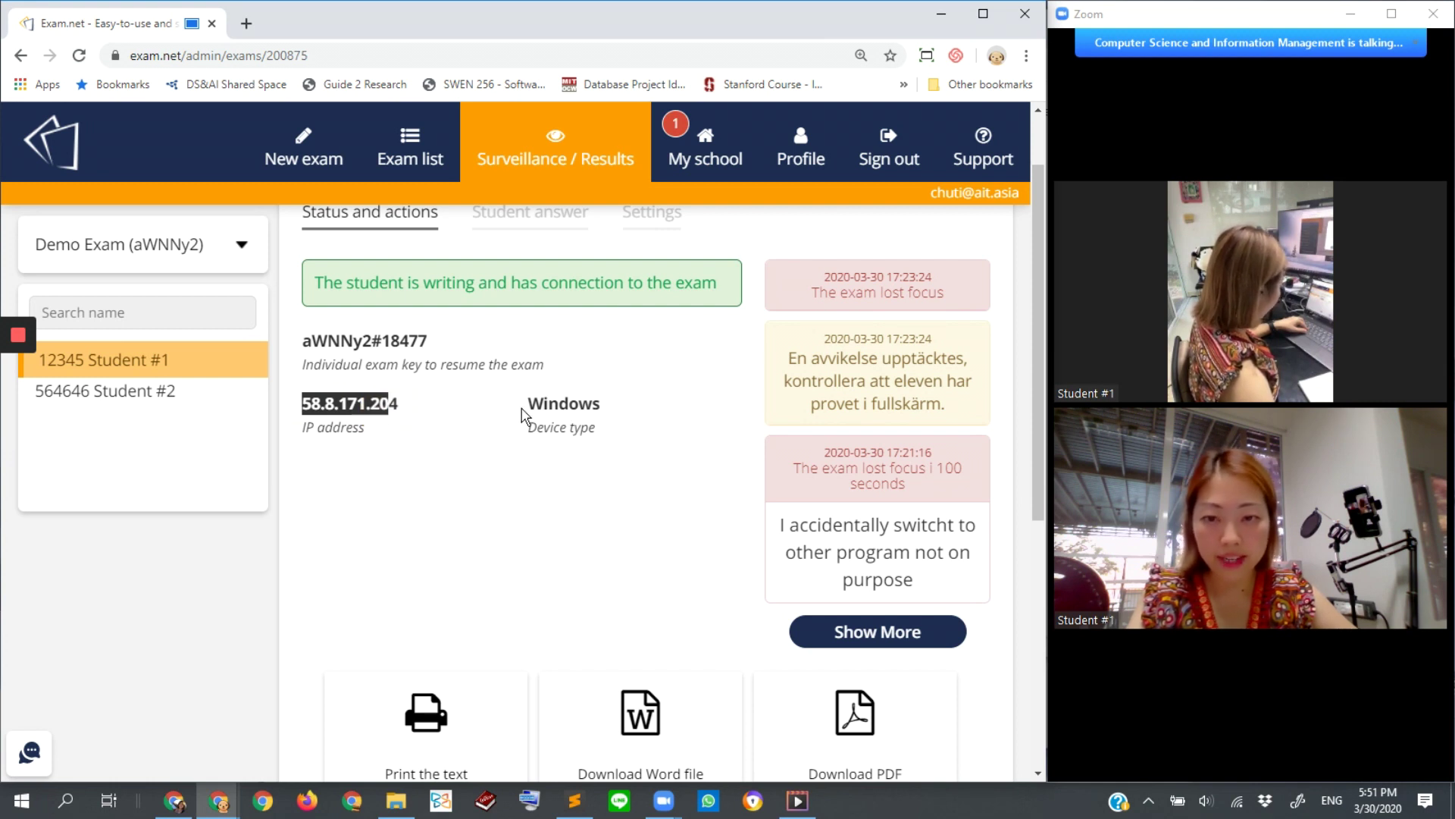
left_click_drag(531, 404, 610, 406)
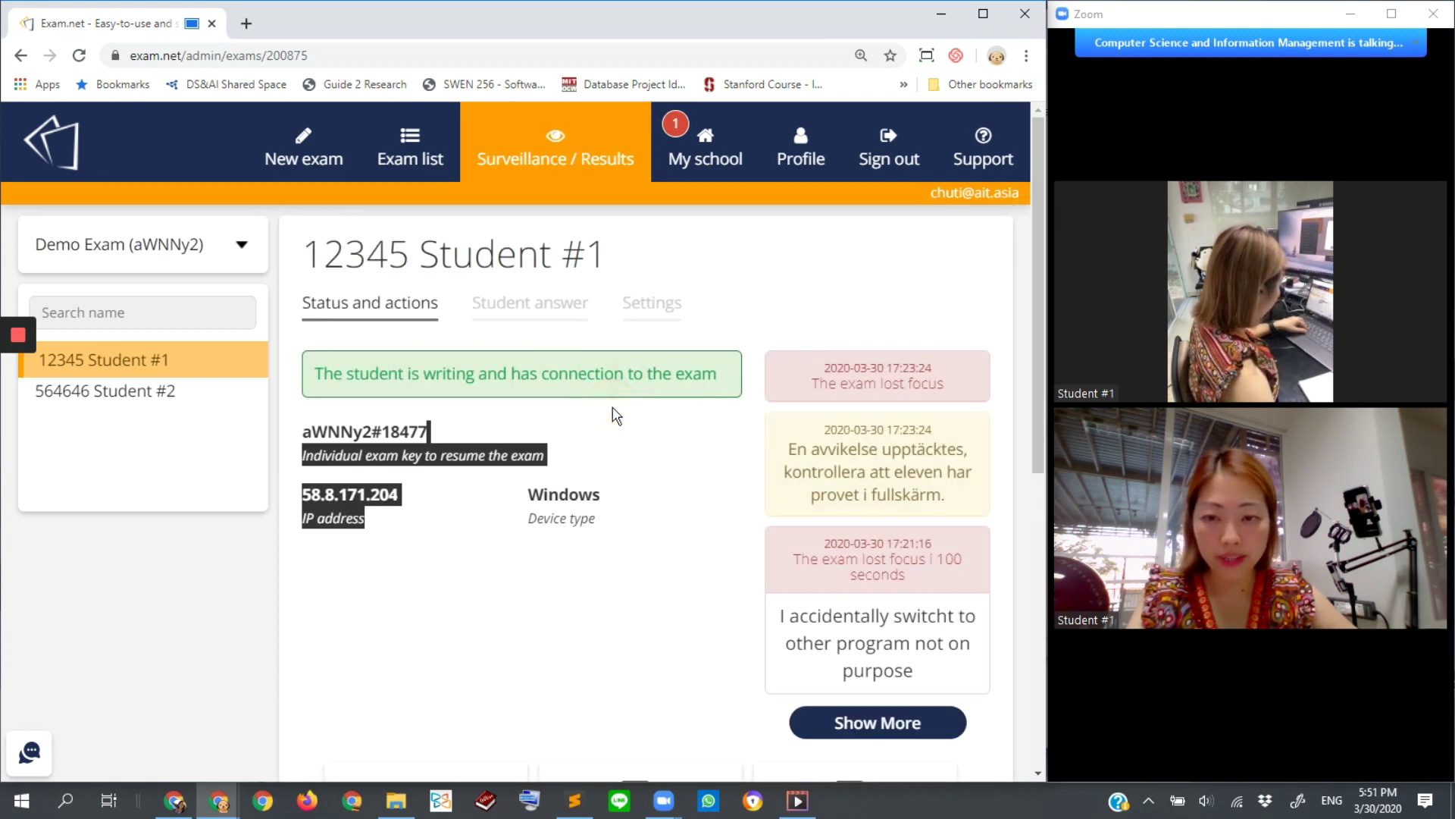
left_click(608, 448)
scroll(658, 537, "down", 1)
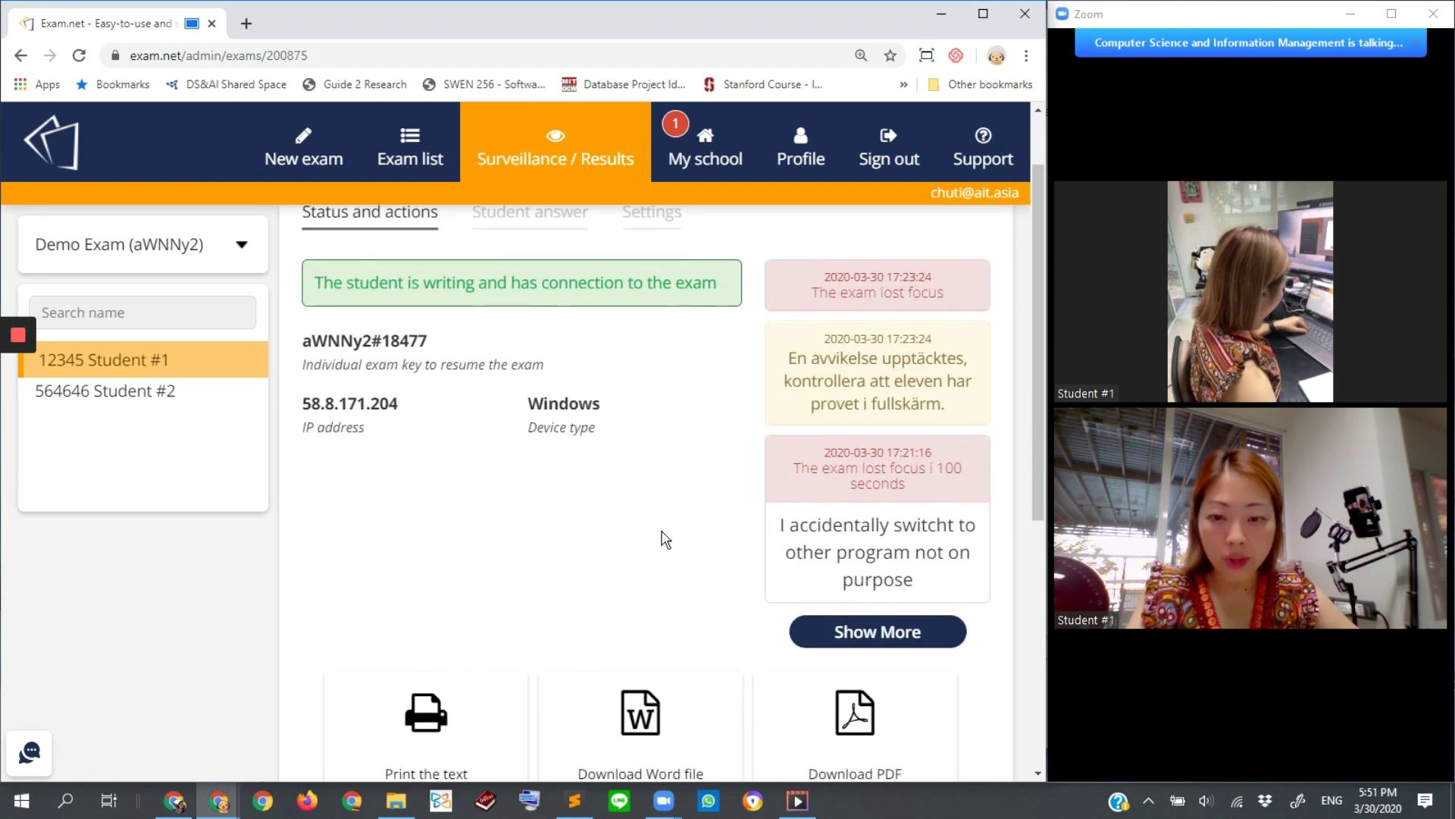
scroll(663, 536, "down", 5)
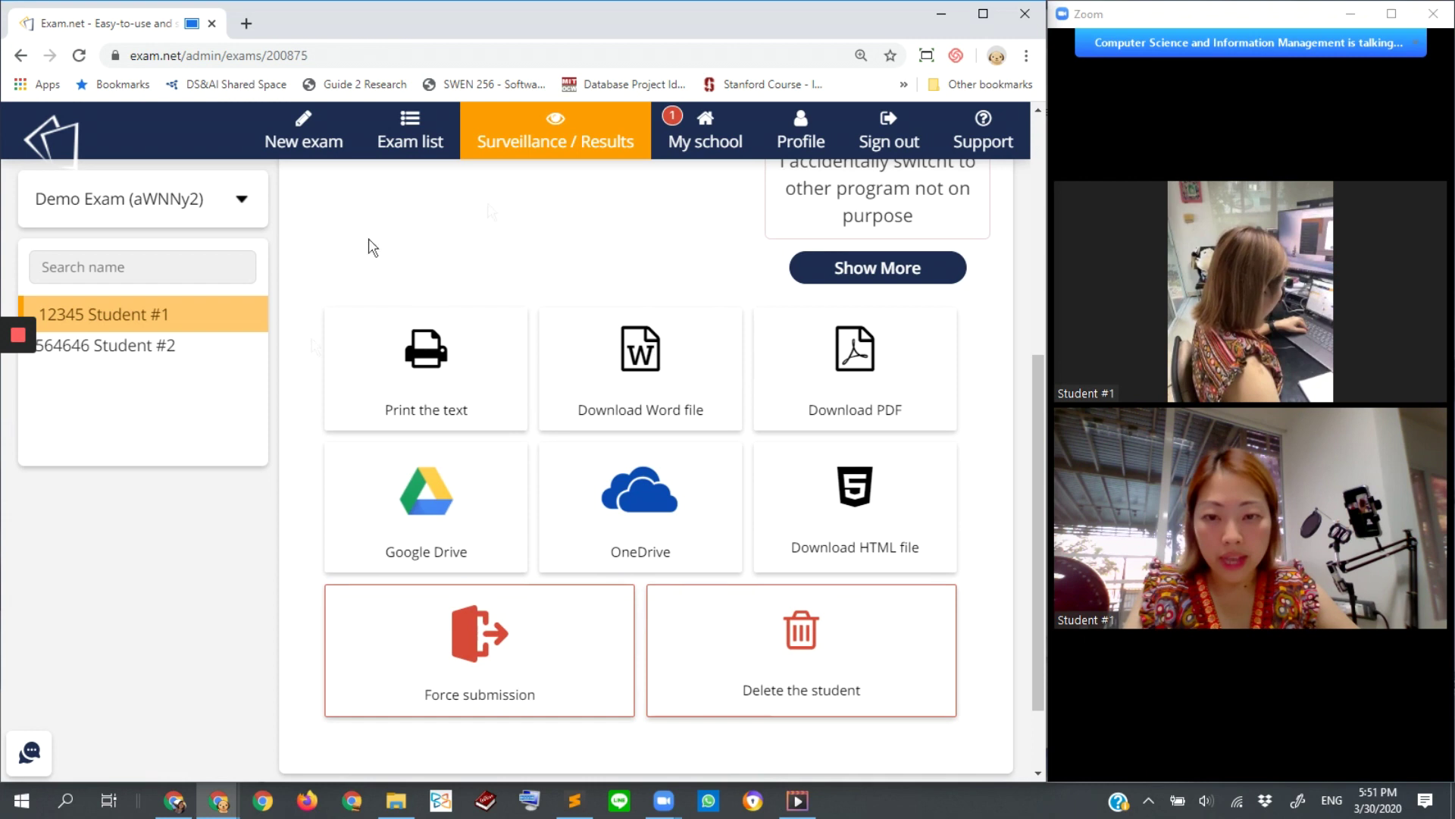
scroll(595, 469, "up", 3)
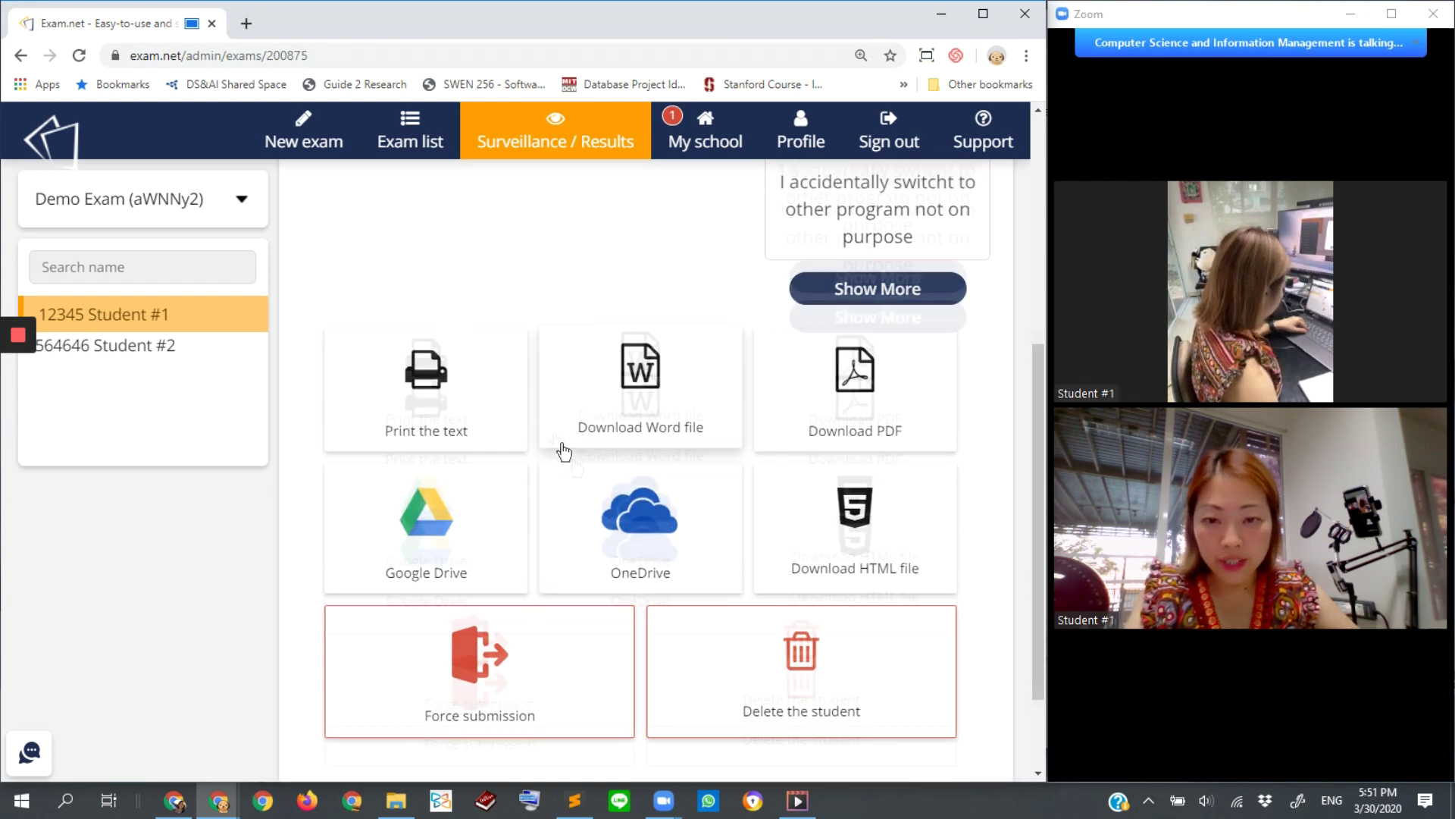
scroll(595, 476, "up", 2)
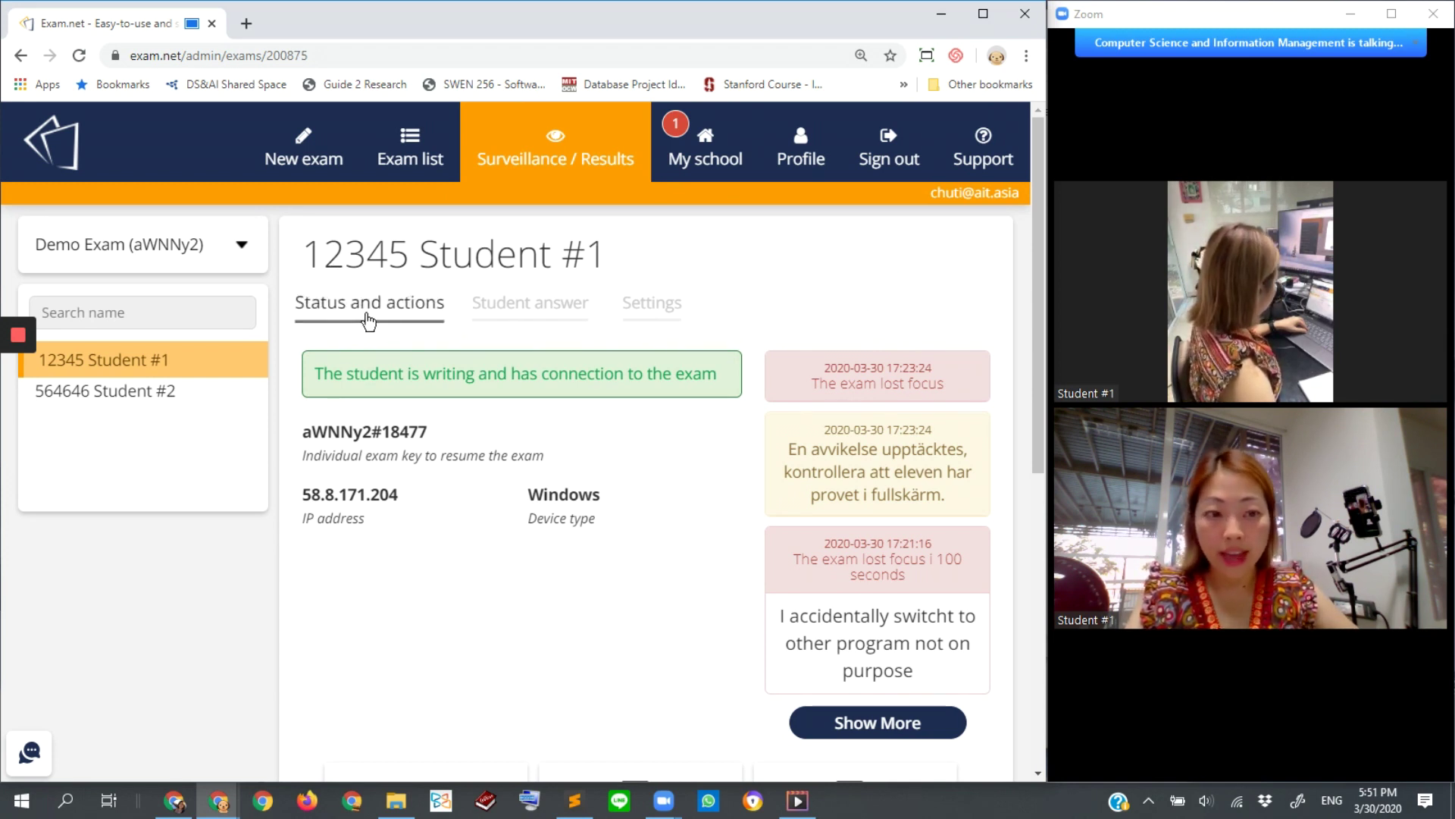
- Show the Student answer tab and scroll through Student #1's live answer
left_click(552, 318)
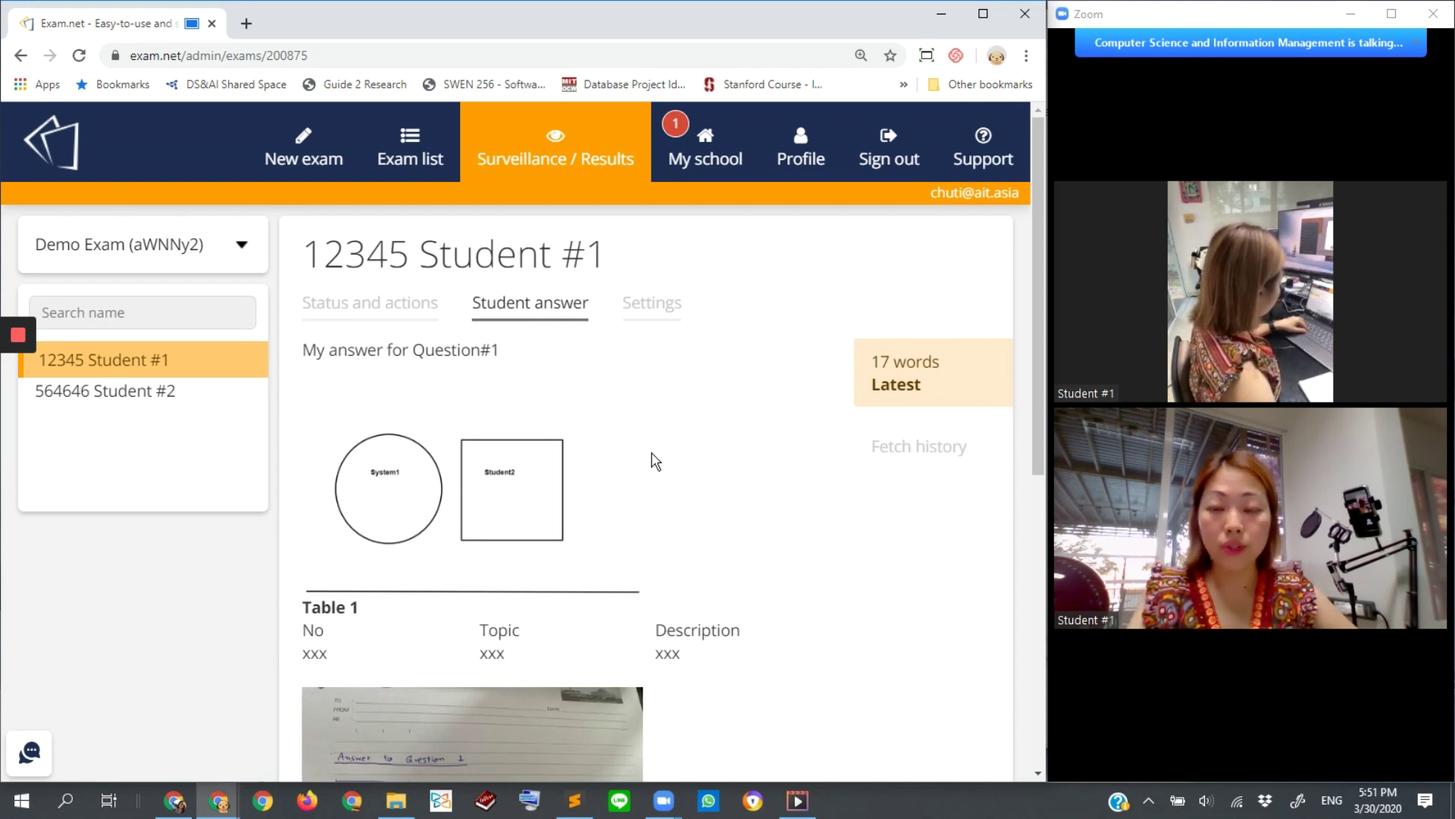
scroll(667, 500, "down", 2)
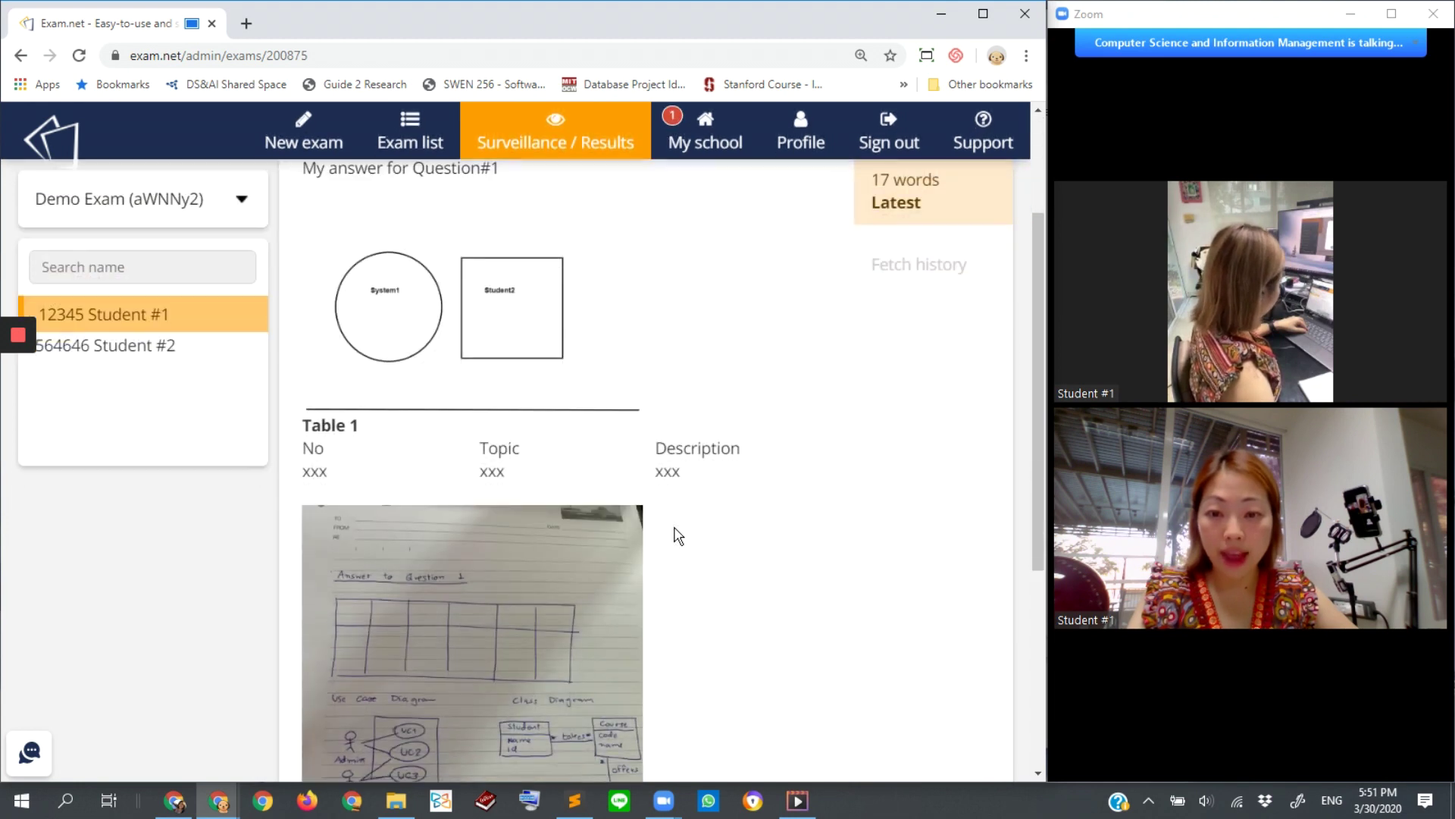
scroll(681, 534, "down", 2)
scroll(768, 387, "up", 5)
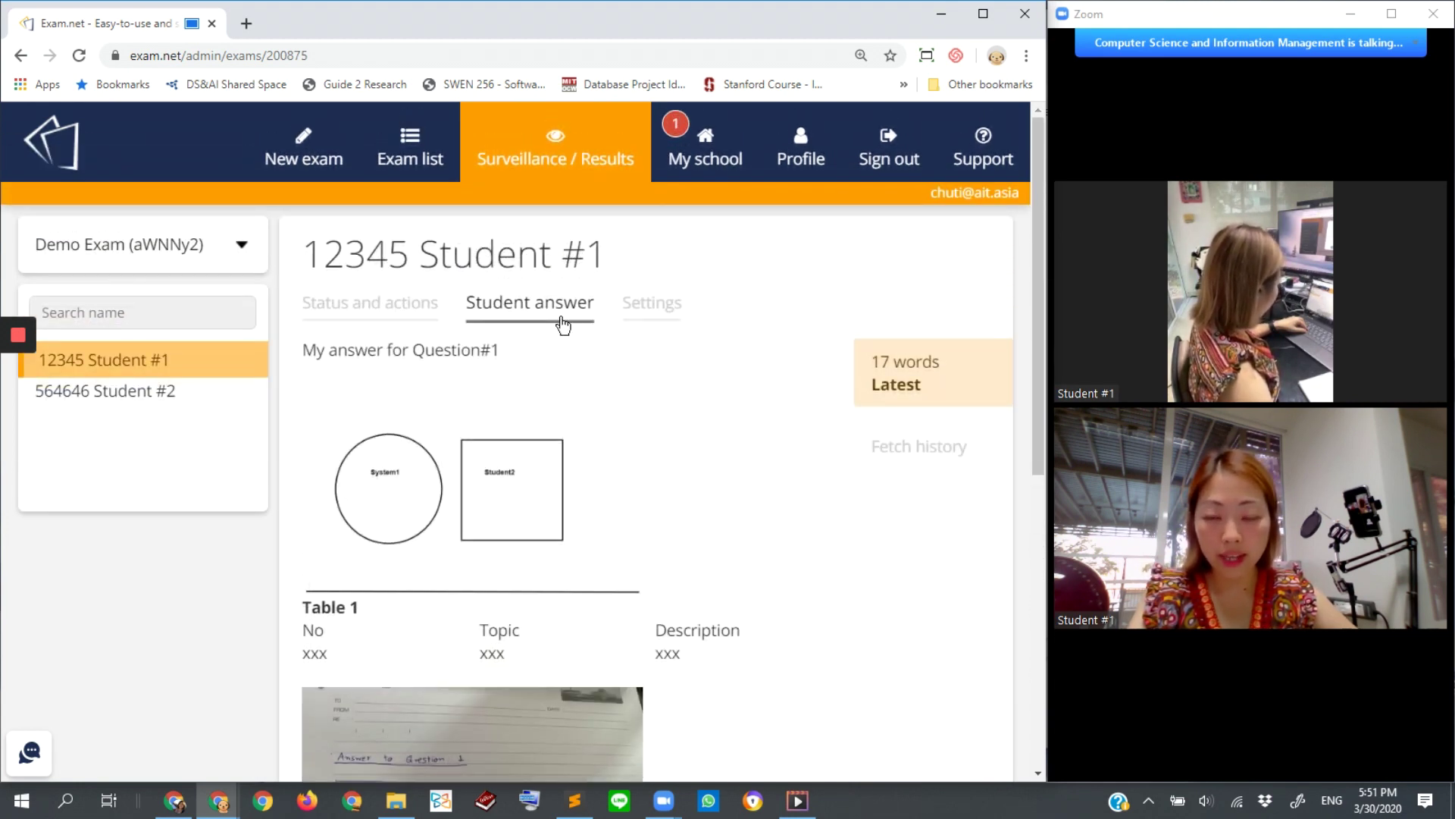
- Switch to 564646 Student #2's answer, with its short text, ellipses and photo
left_click(163, 392)
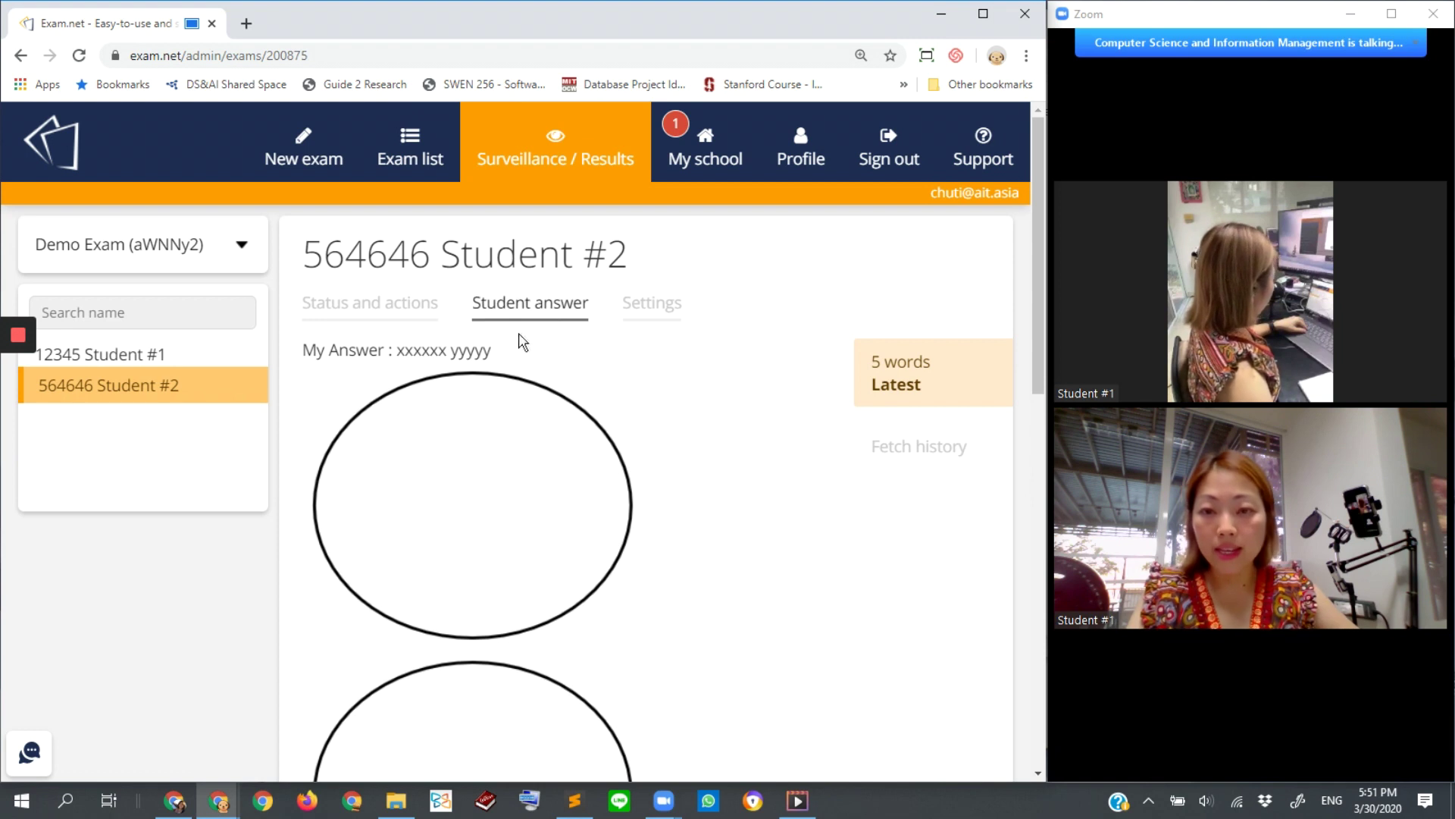
scroll(523, 342, "down", 6)
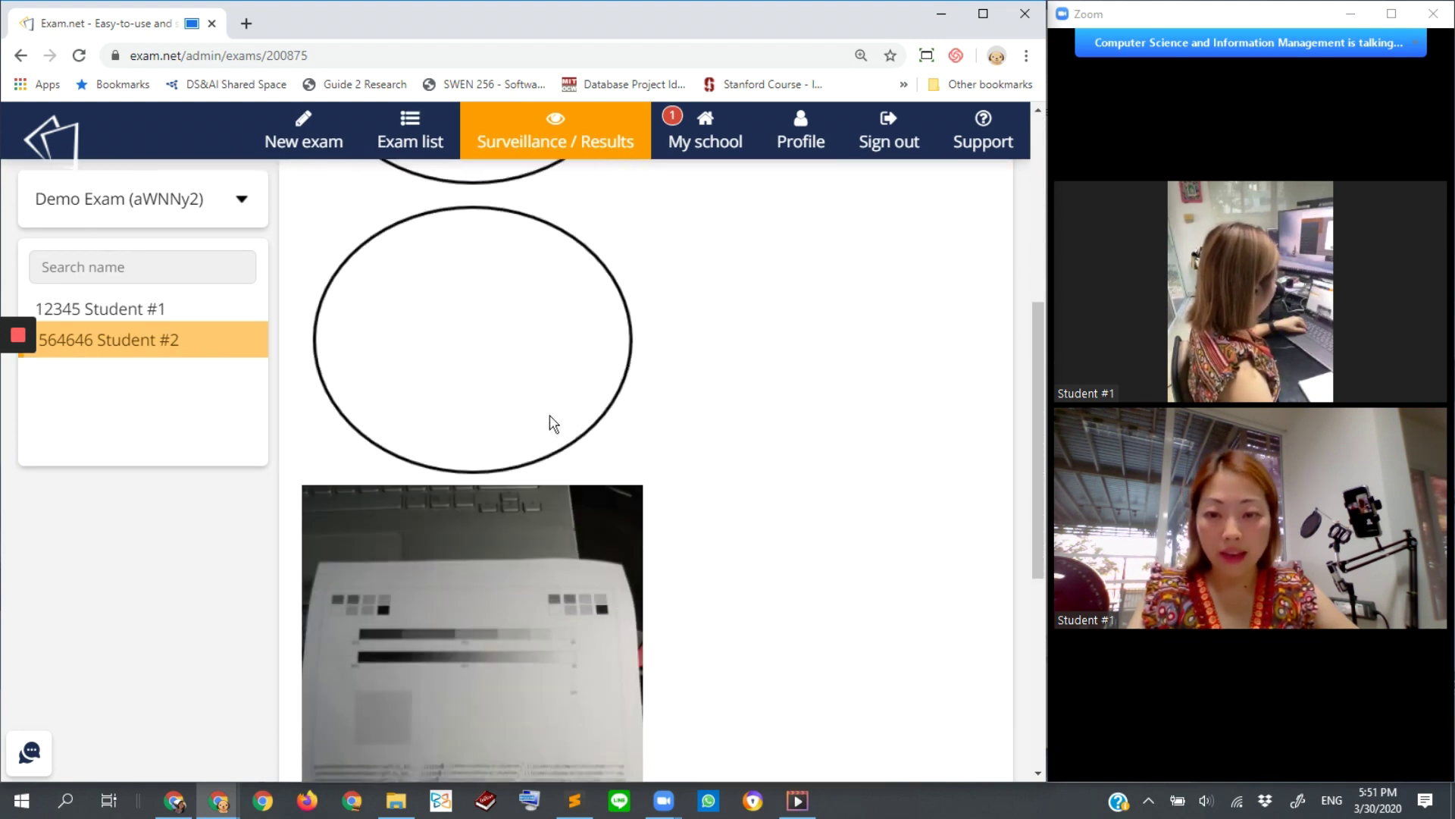
scroll(591, 565, "down", 4)
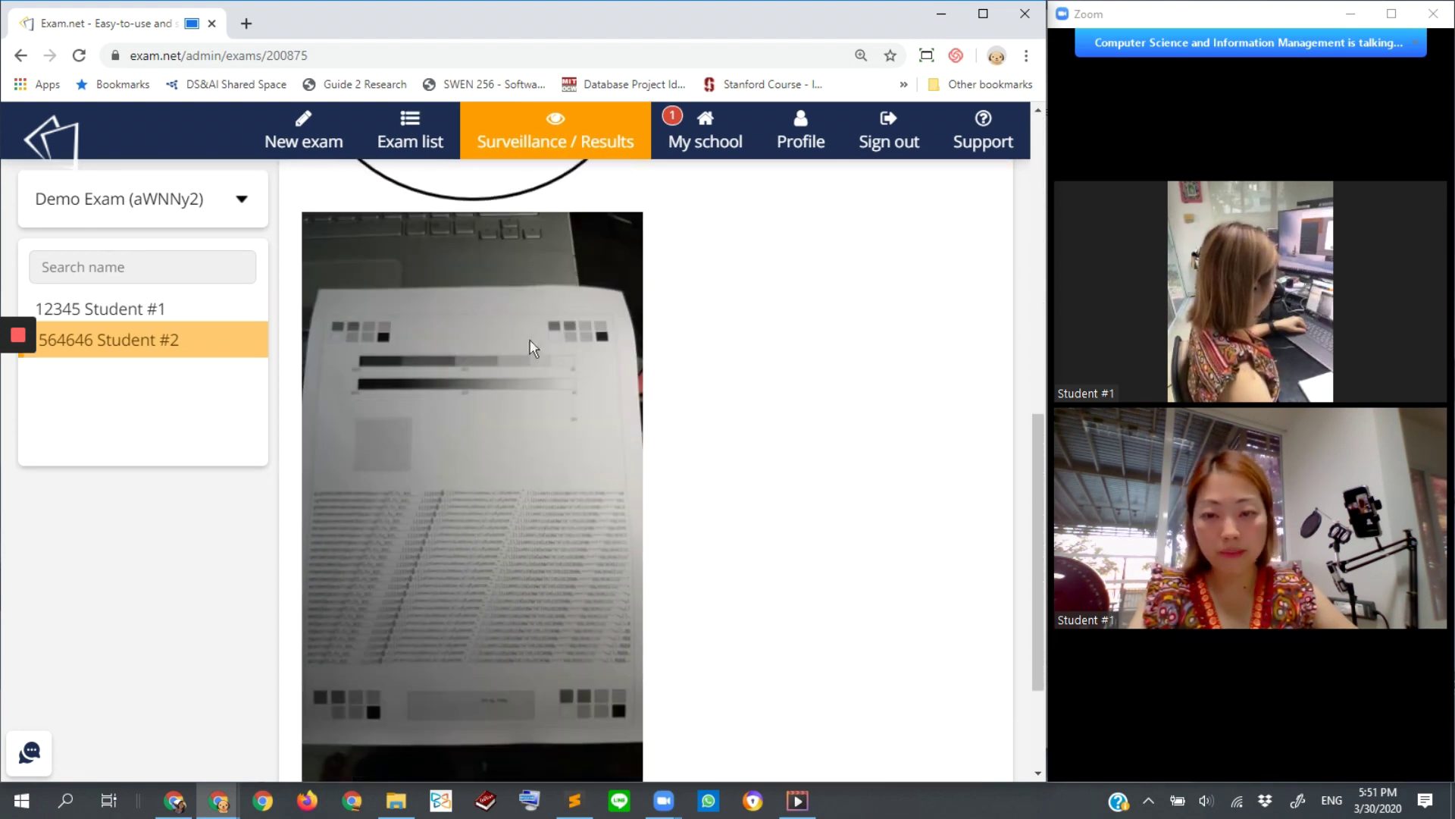